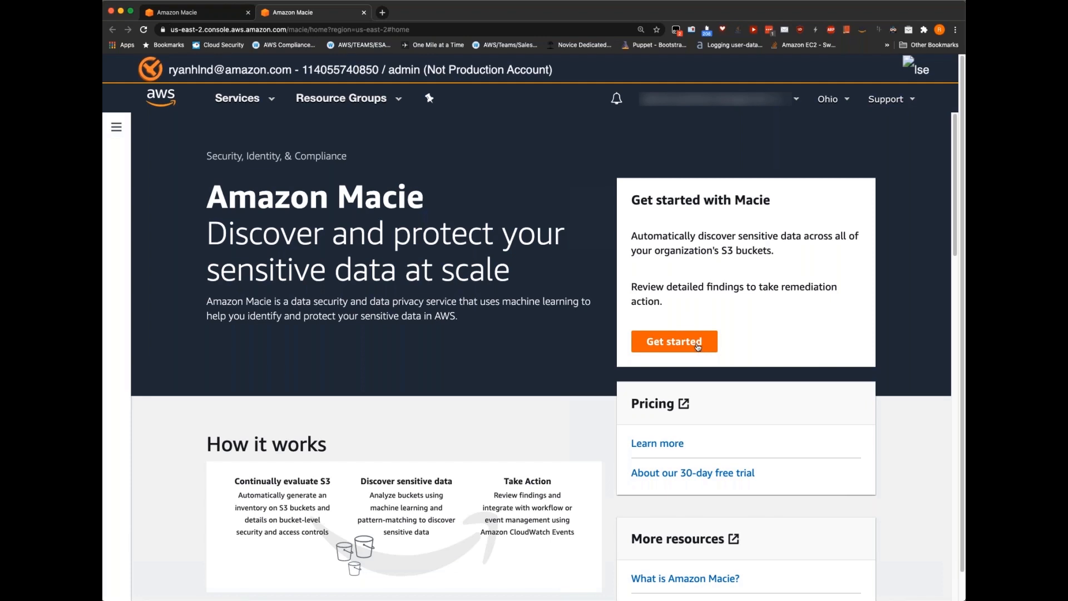
Start the Macie setup in the Ohio region and delegate the organization's Macie administrator by entering the delegated account's ID
click(696, 347)
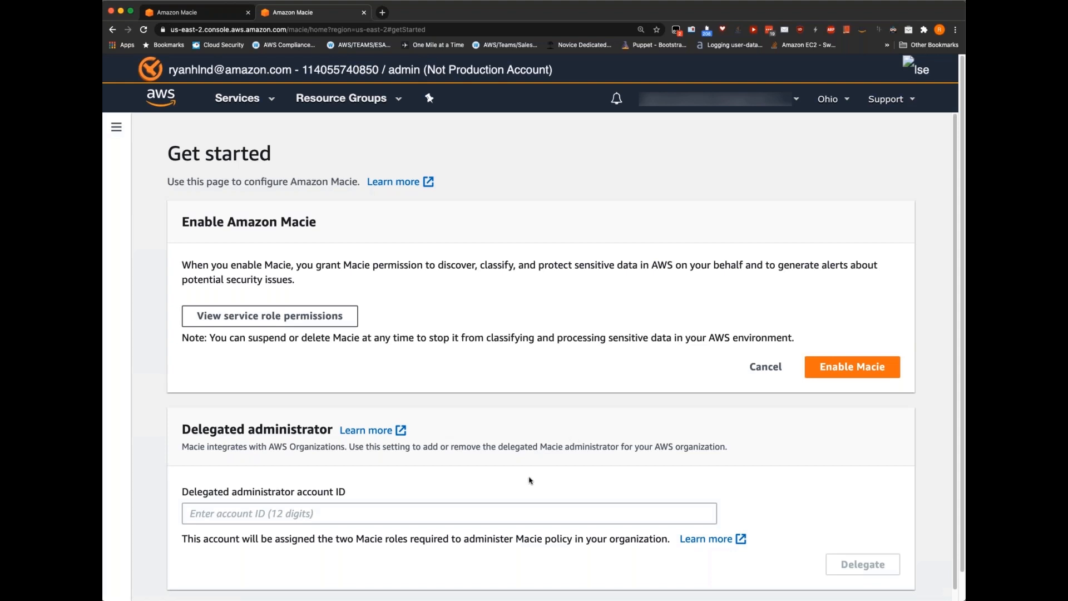
click(215, 513)
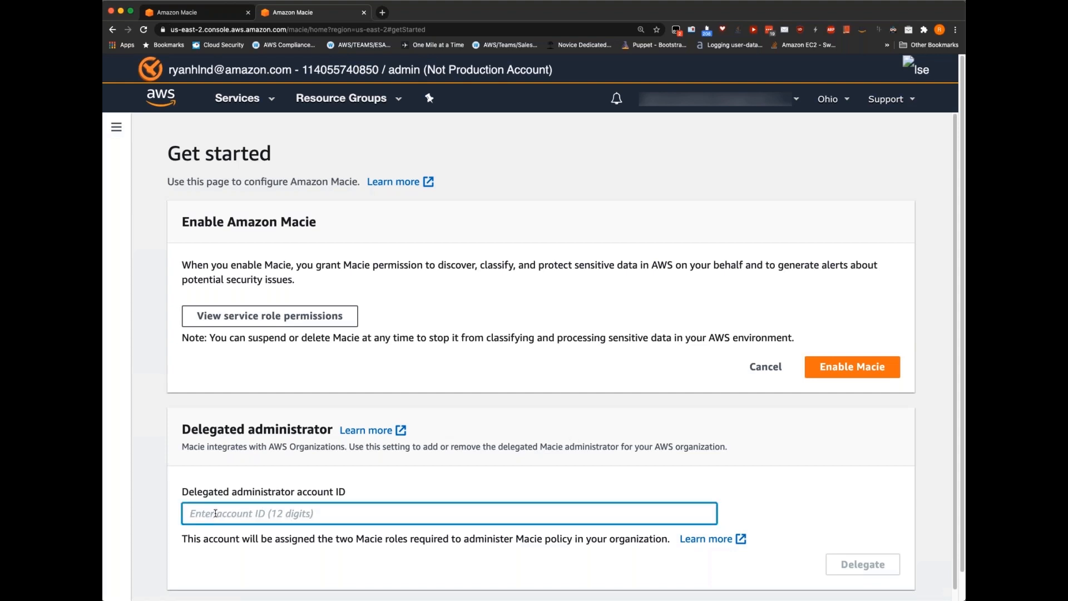
key(super+v)
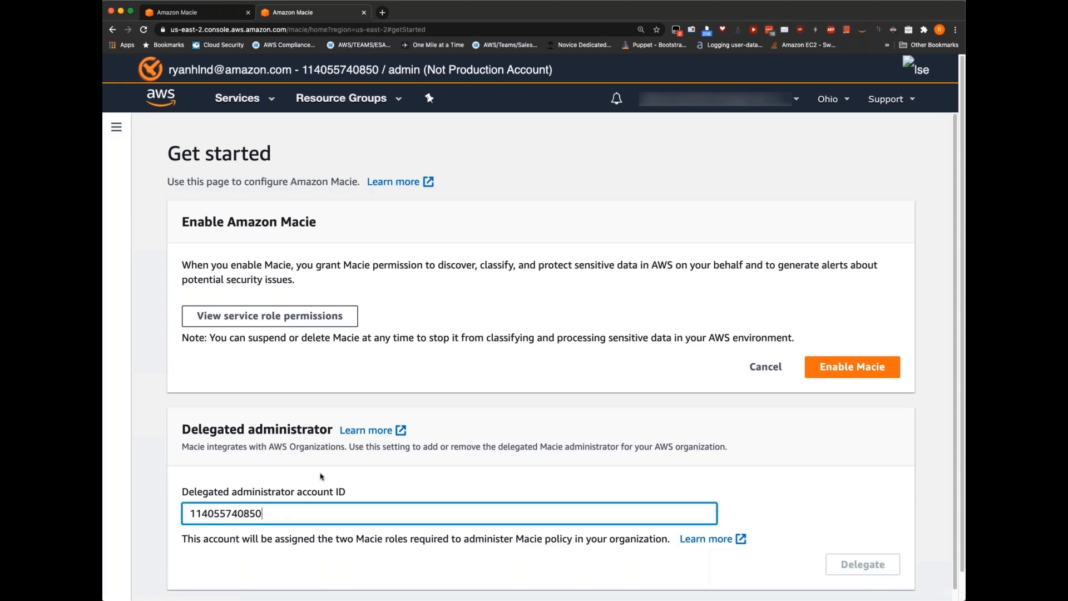
click(757, 476)
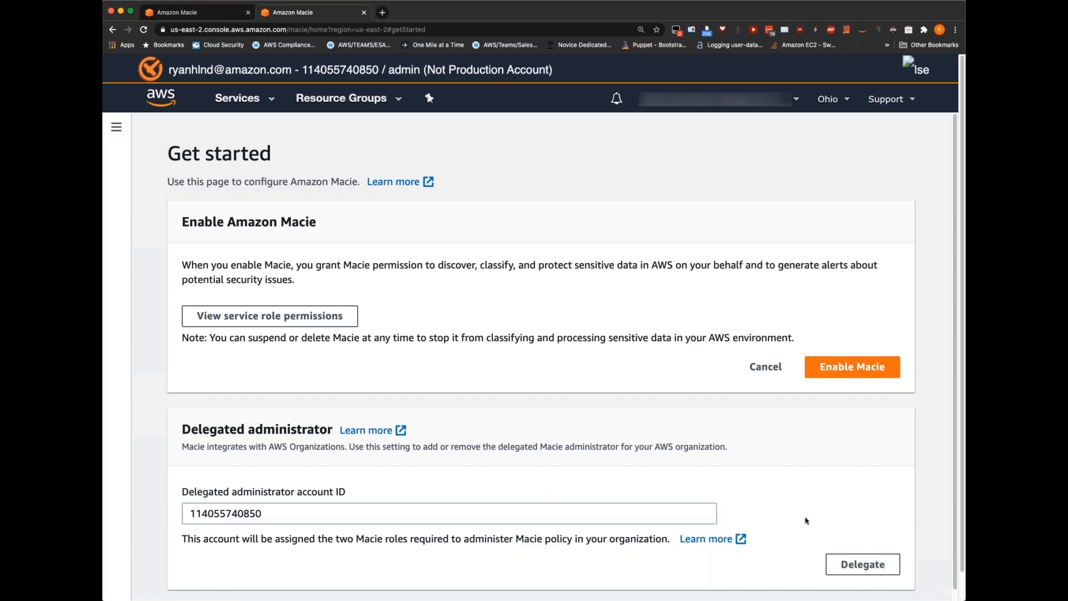
click(867, 570)
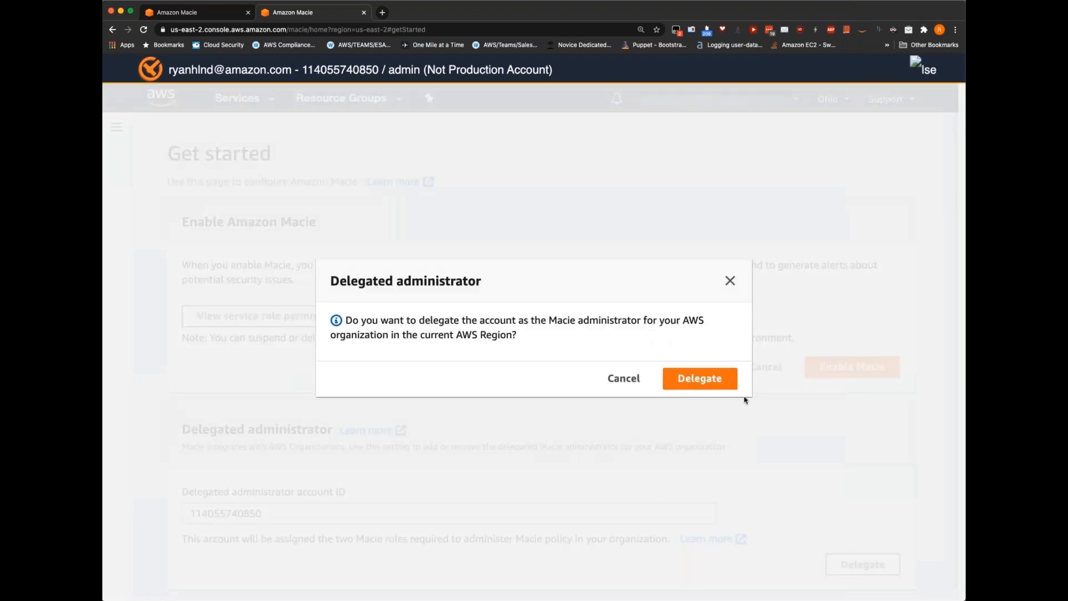
click(719, 379)
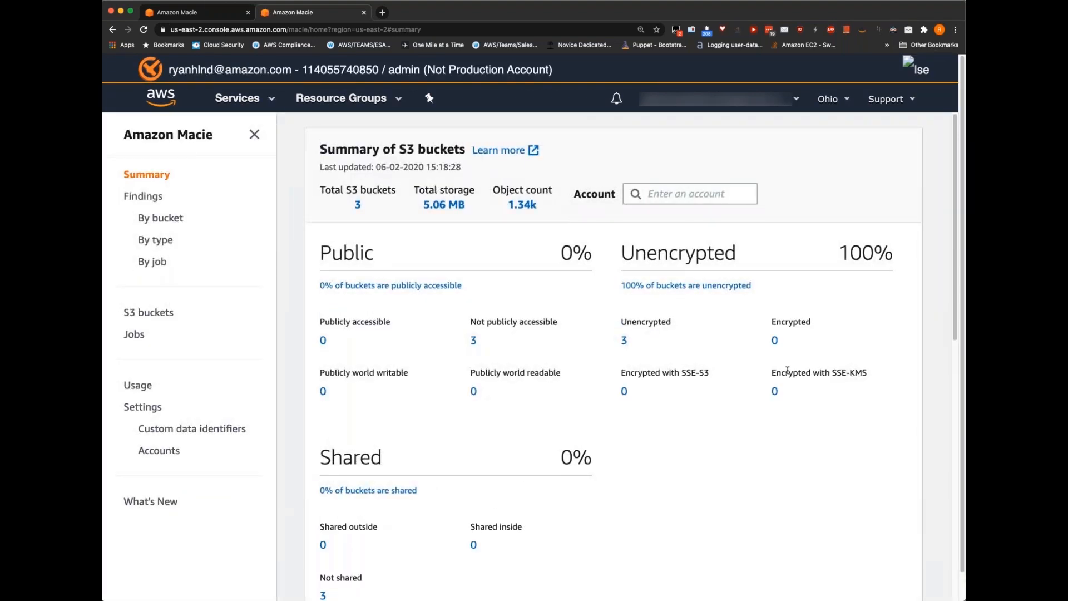
Add all the listed organization accounts as Macie members
key(super+minus)
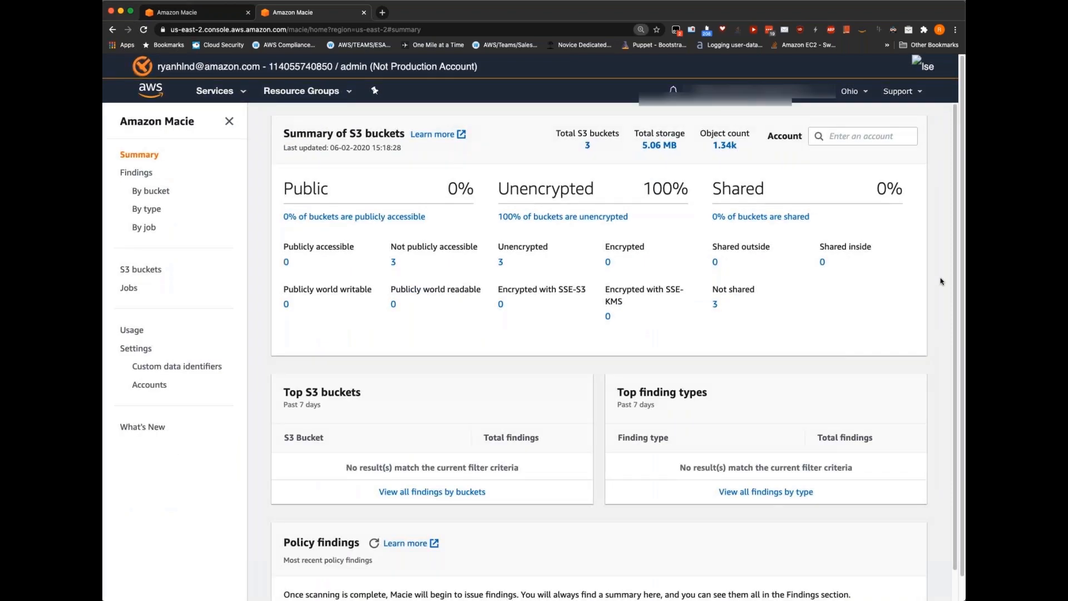
click(145, 388)
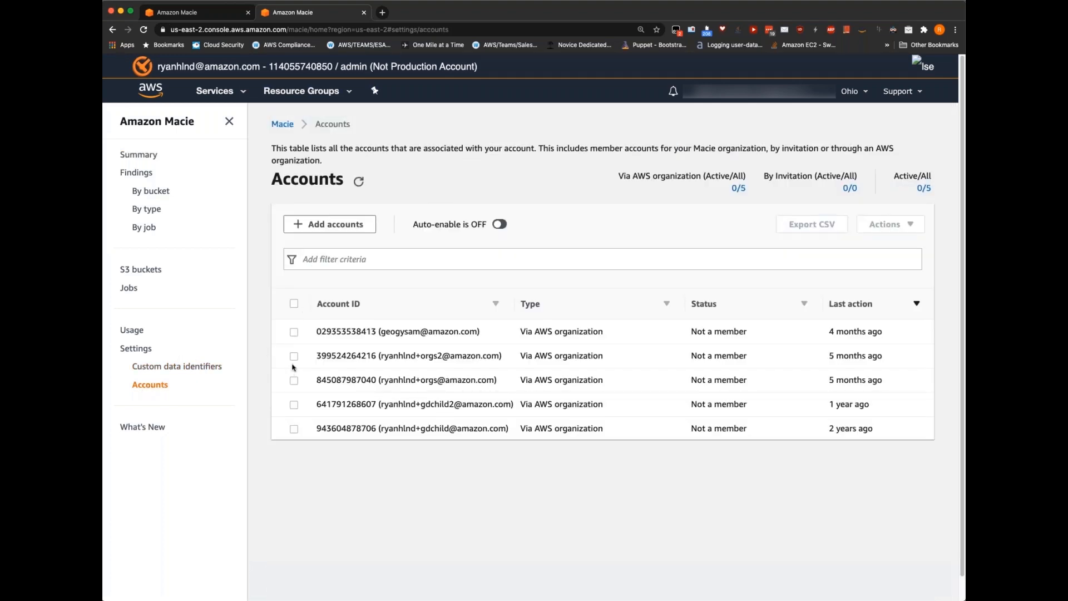
click(294, 304)
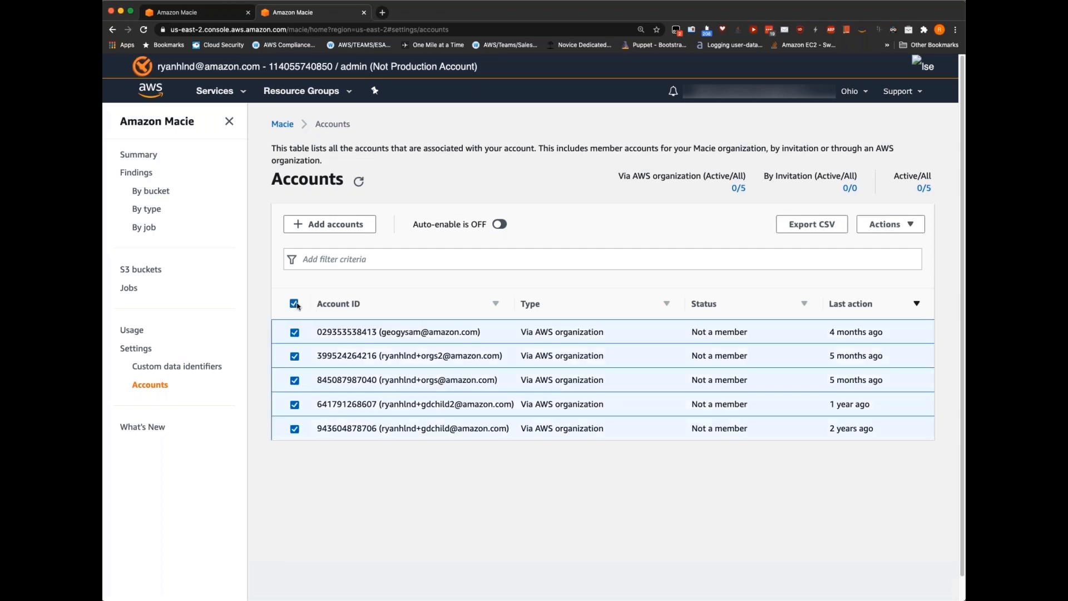
click(888, 224)
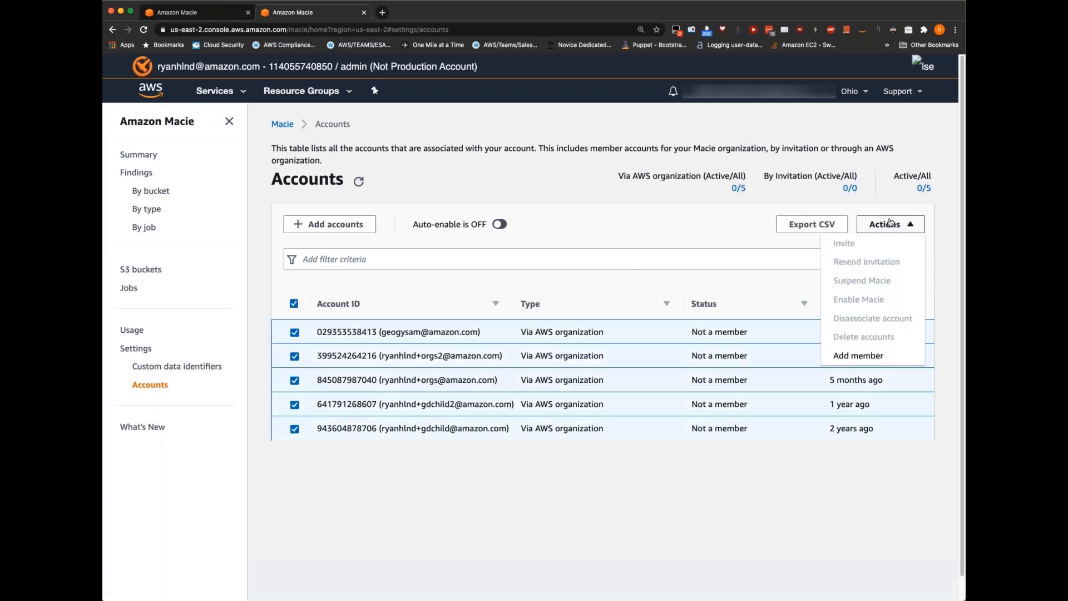
click(859, 355)
click(670, 175)
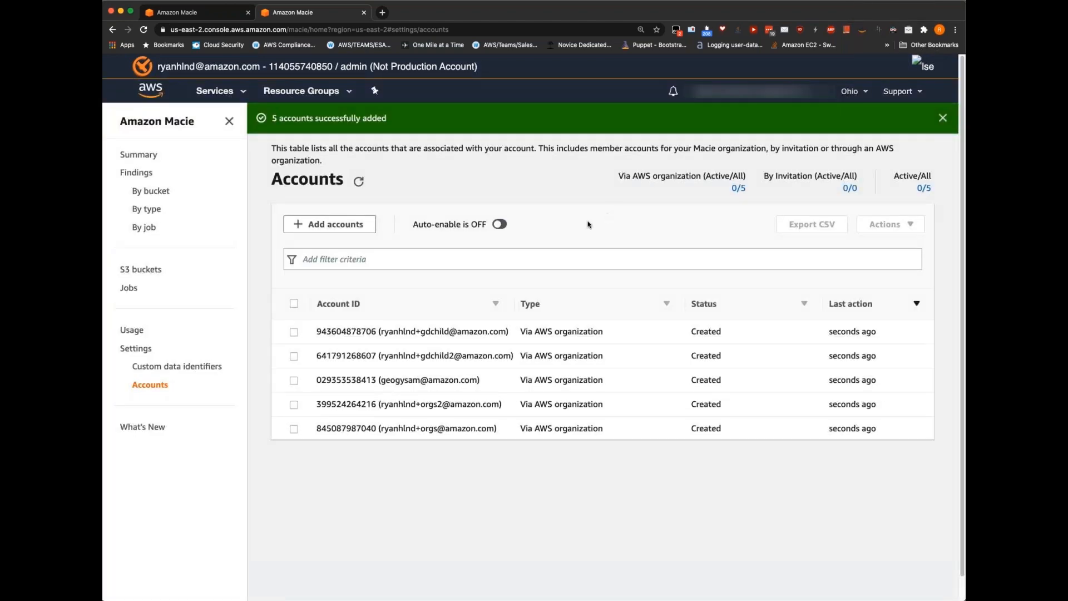
Turn on auto-enable for new organization accounts and refresh the accounts list
click(501, 224)
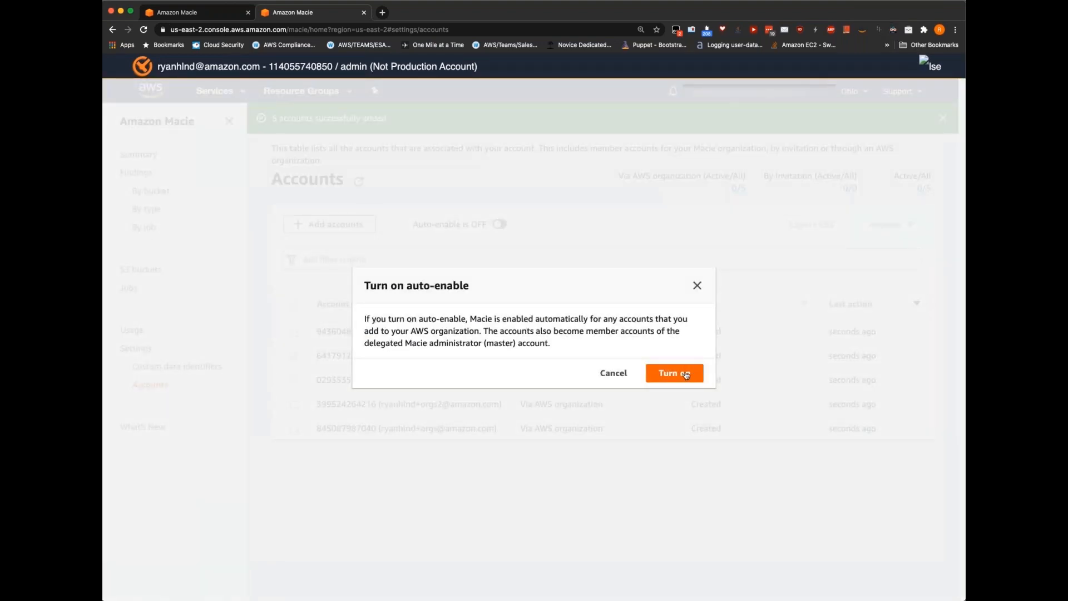
click(681, 372)
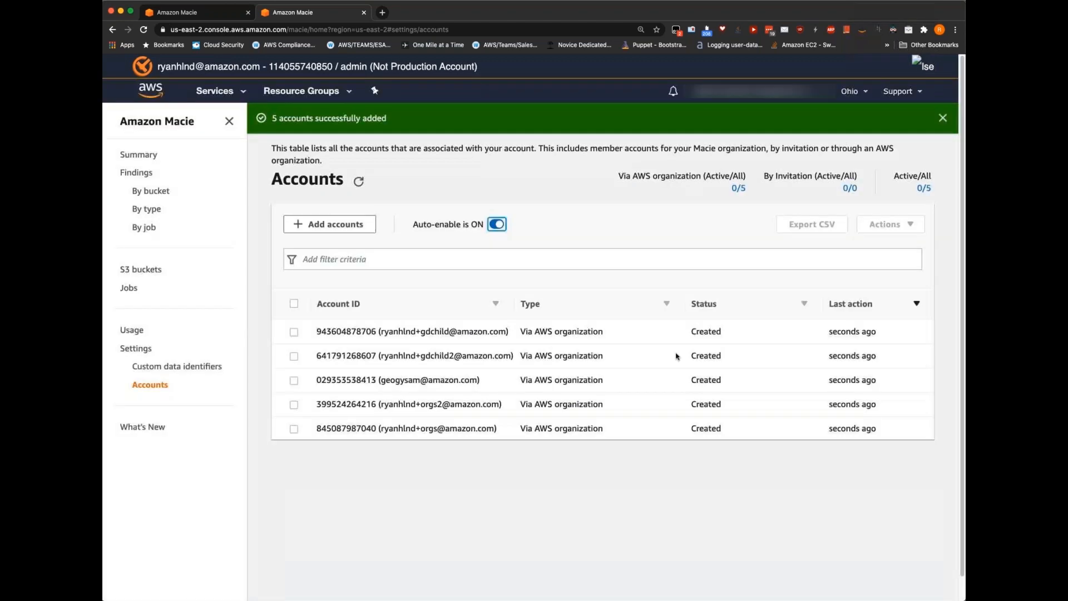
click(357, 182)
click(358, 182)
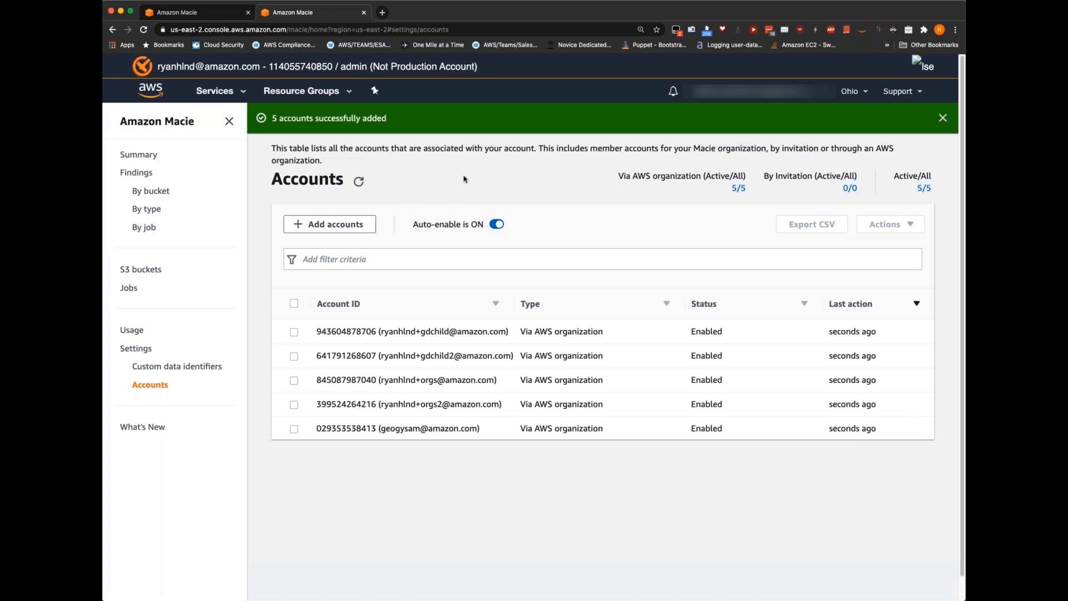
Switch to the N. Virginia Macie console and examine the first S3 bucket's encryption, public access and replication details
click(192, 14)
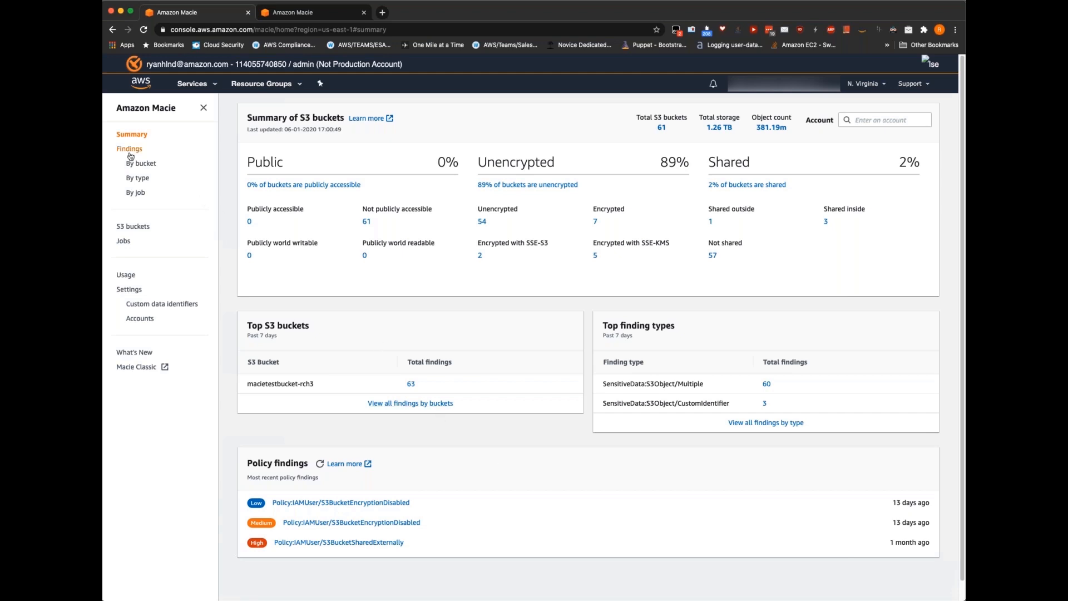
click(133, 231)
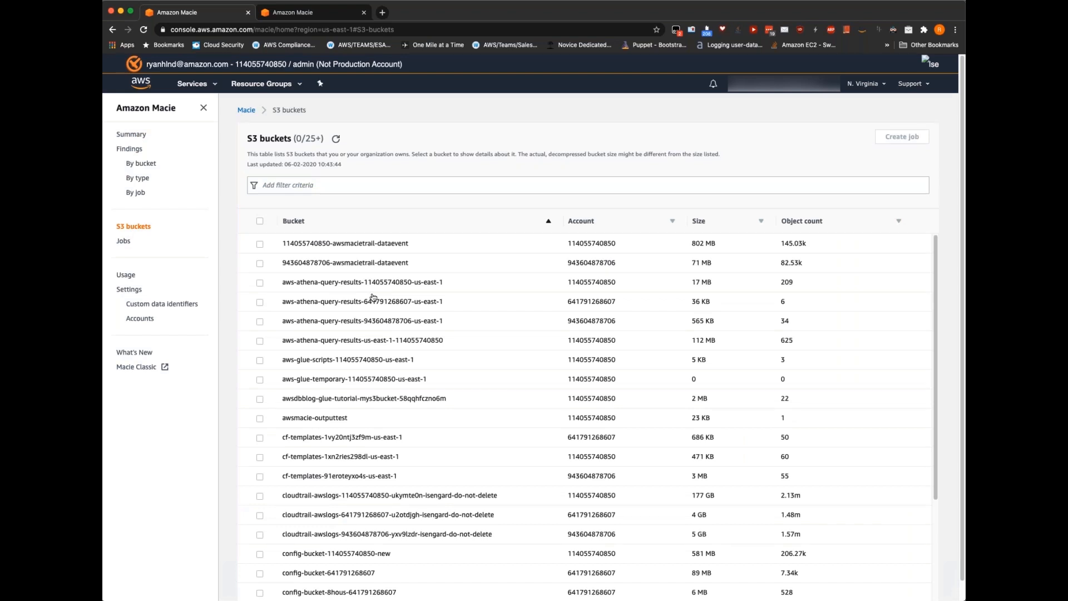
click(418, 250)
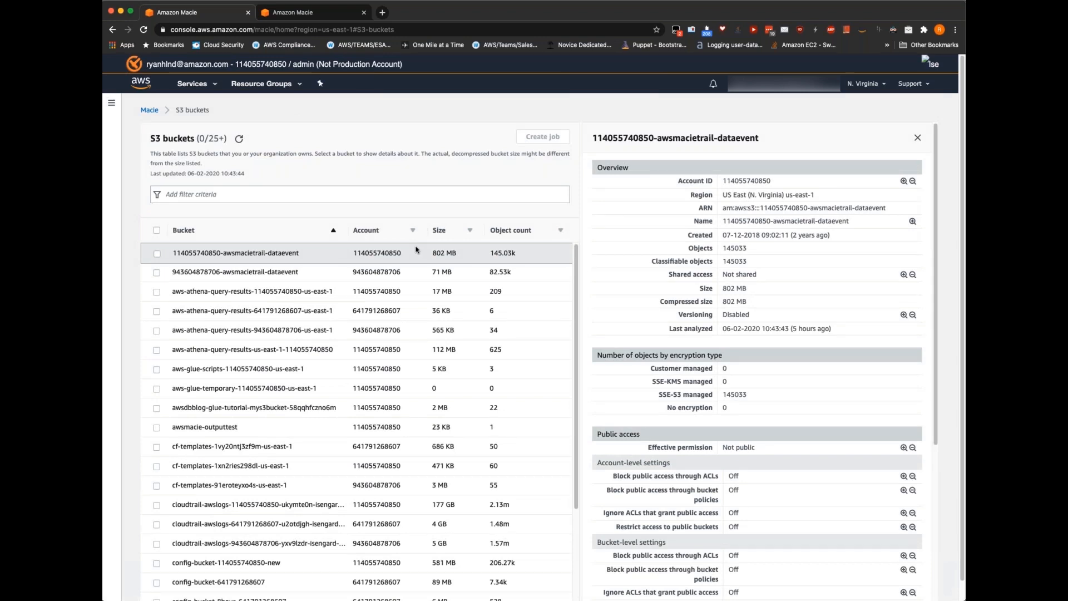
scroll(661, 383, down, 3)
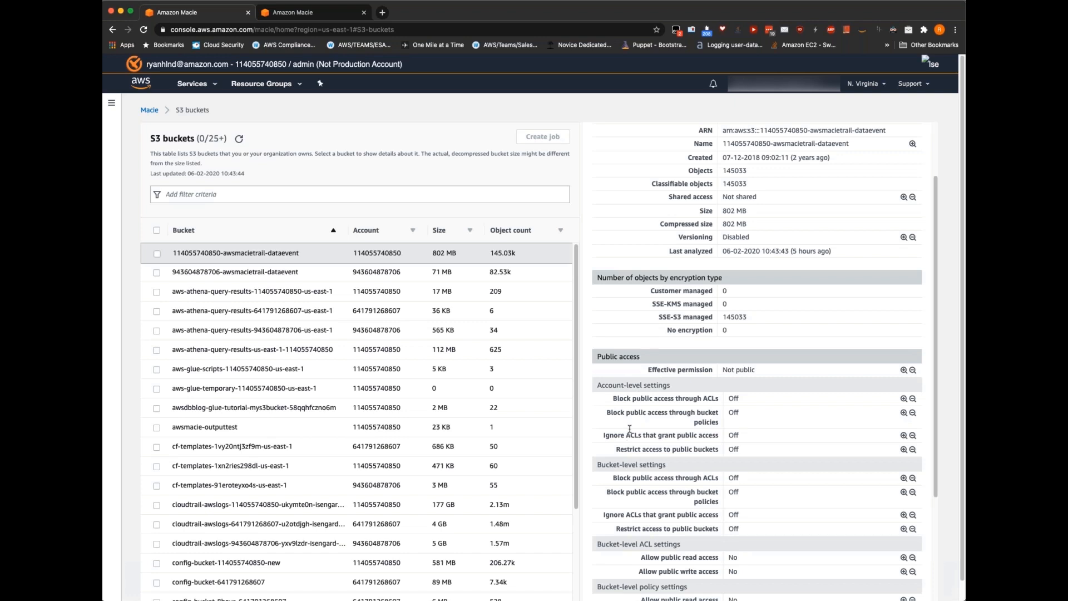
scroll(629, 429, down, 4)
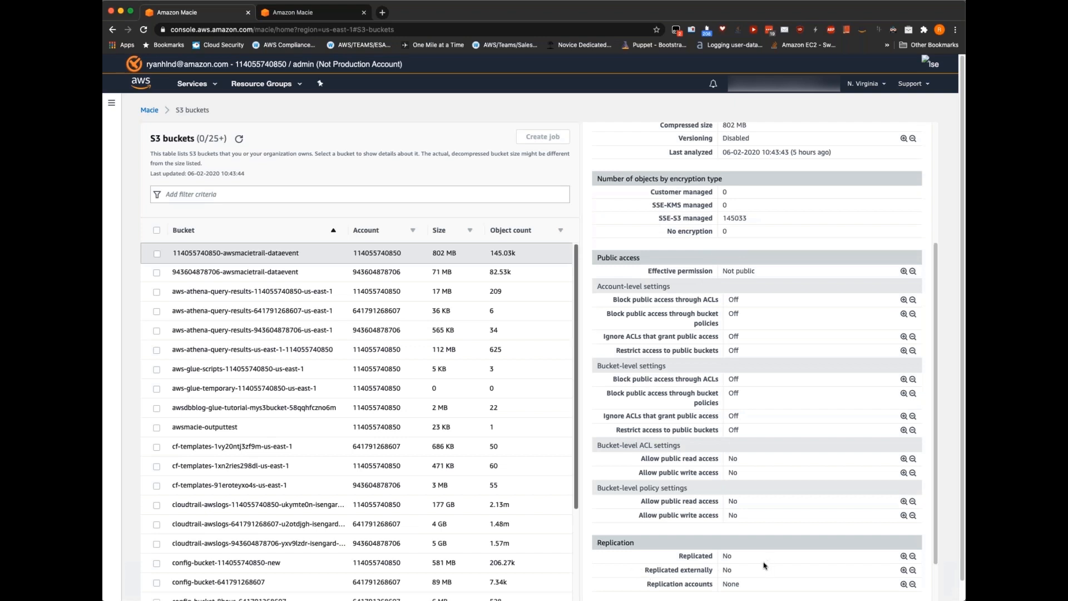
scroll(751, 540, up, 2)
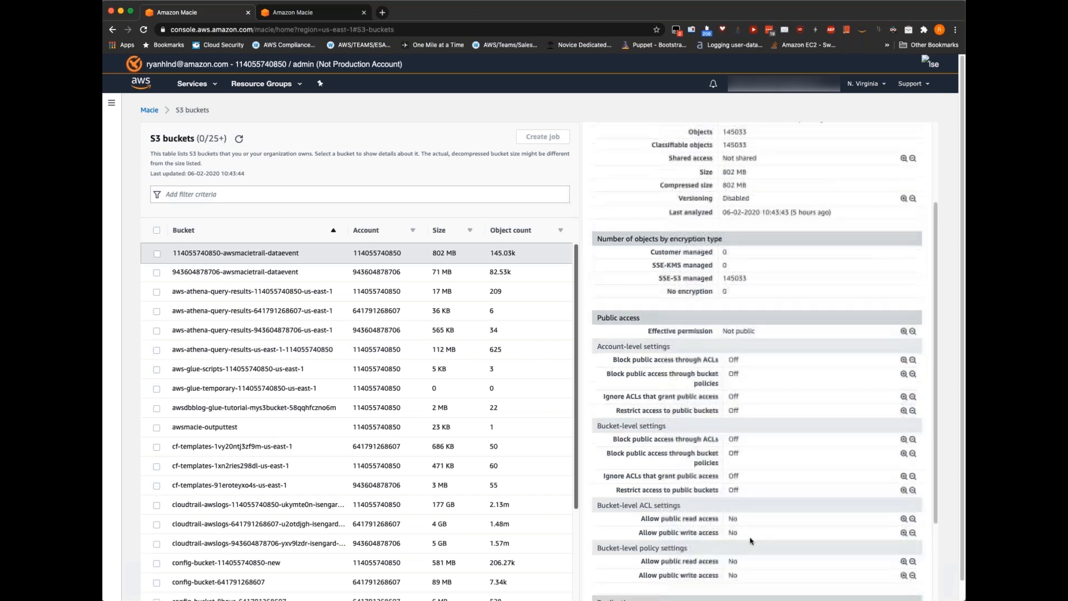
scroll(751, 541, up, 3)
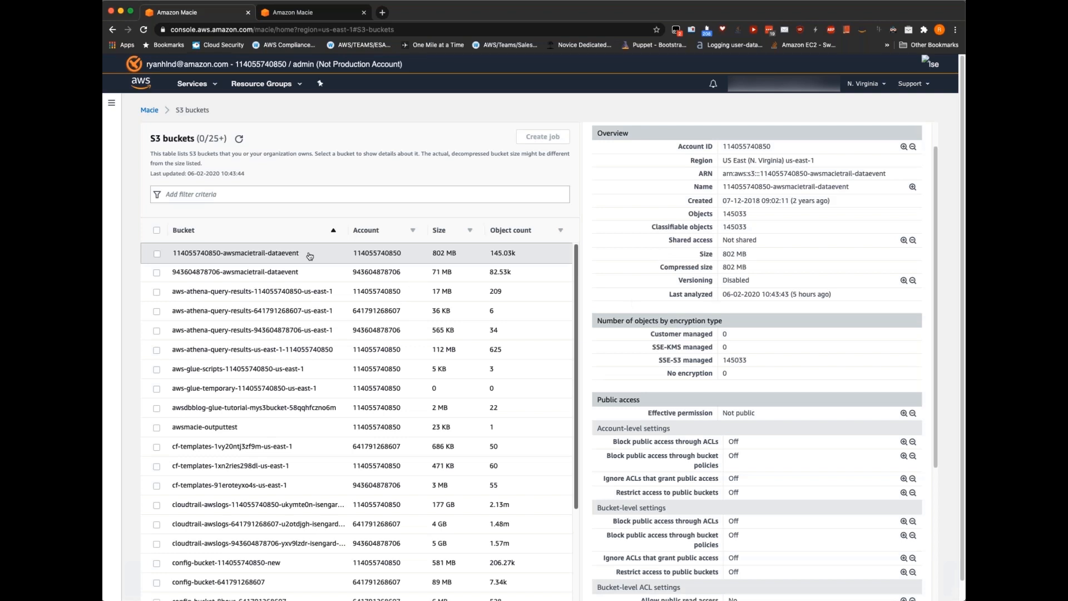
Create a job for the first awsmacietrail-dataevent bucket and the first aws-athena-query-results bucket, continuing to its scope settings
click(156, 254)
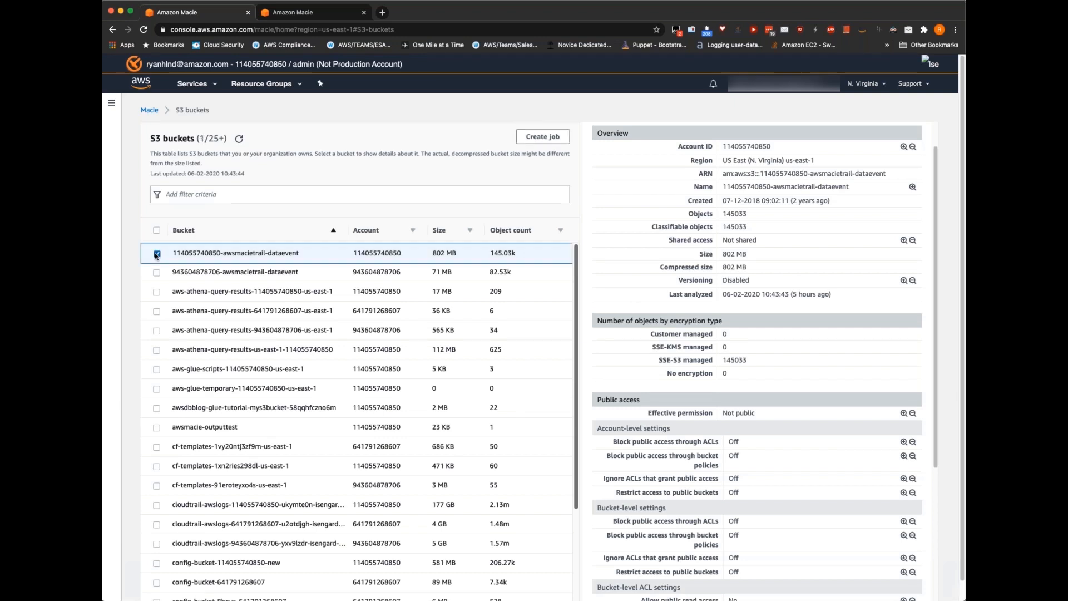
click(157, 292)
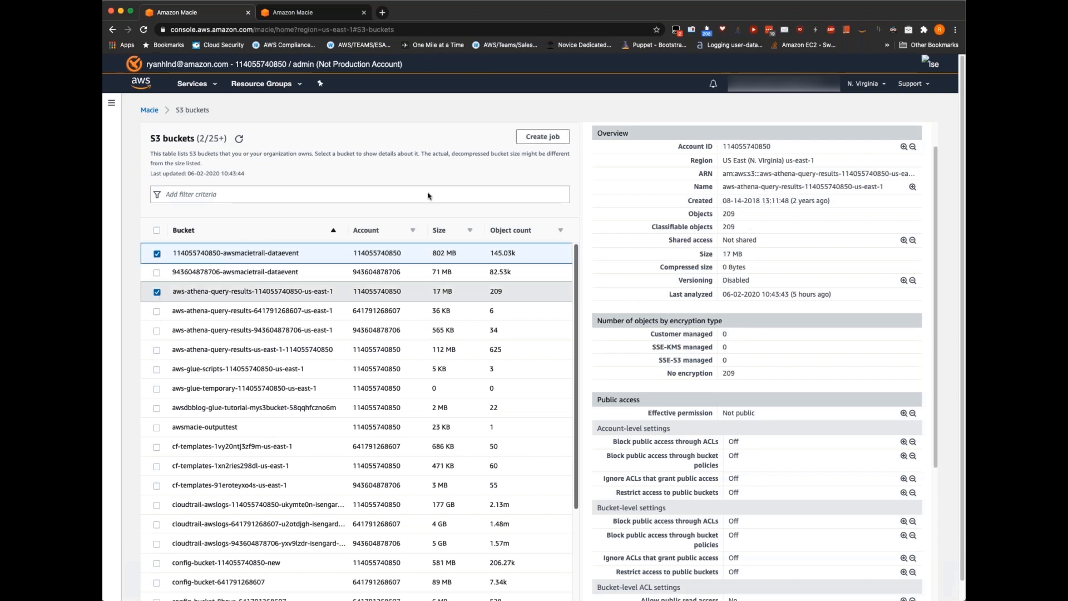
click(548, 142)
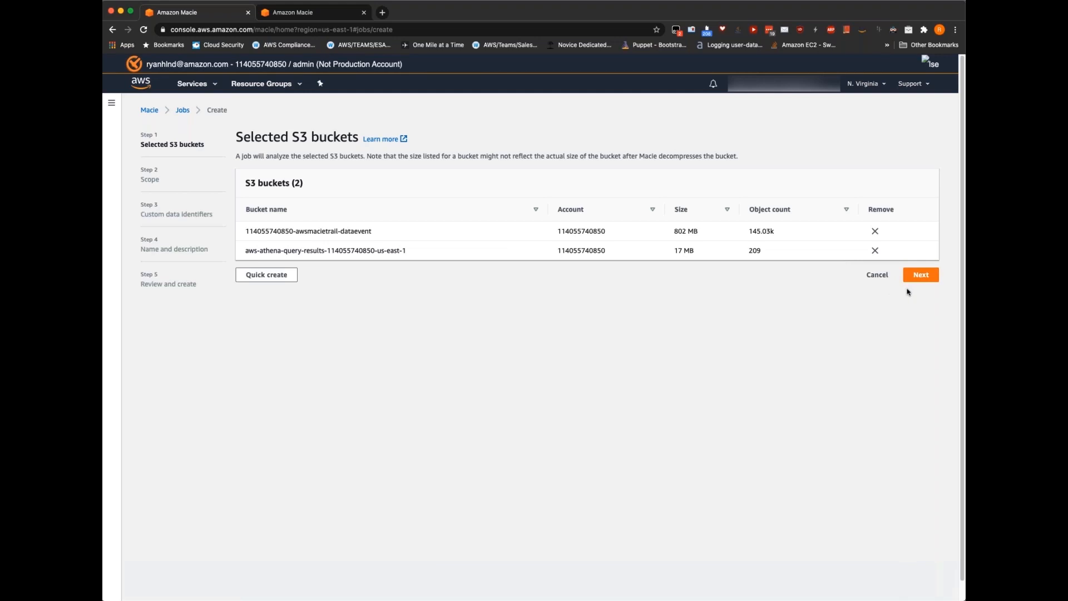
click(929, 281)
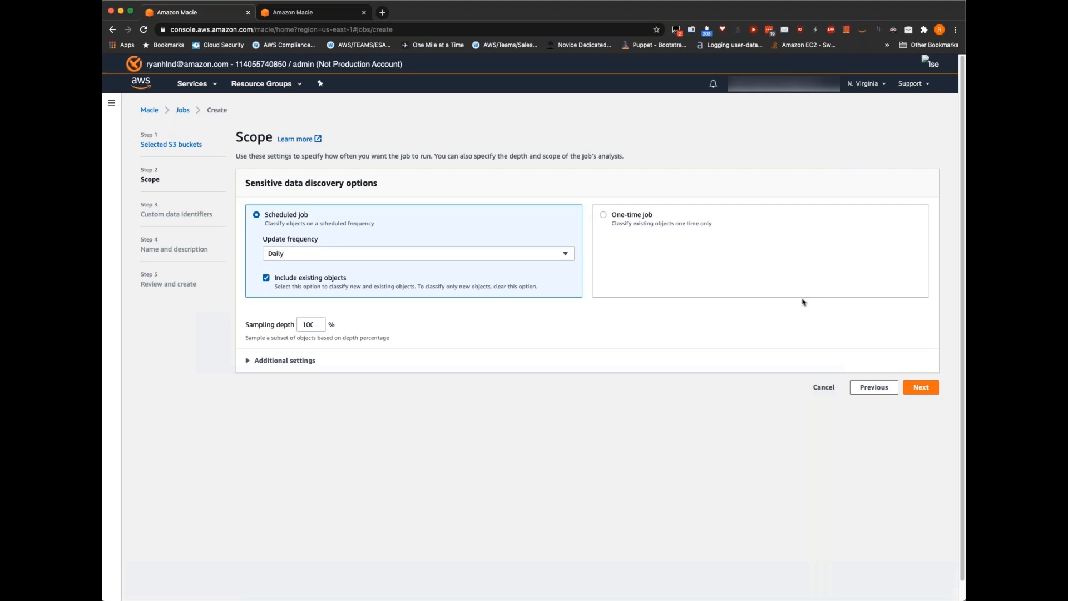
Review the update frequency and object criteria choices, then accept the daily scheduled scope with existing objects included and continue to custom data identifiers
click(566, 255)
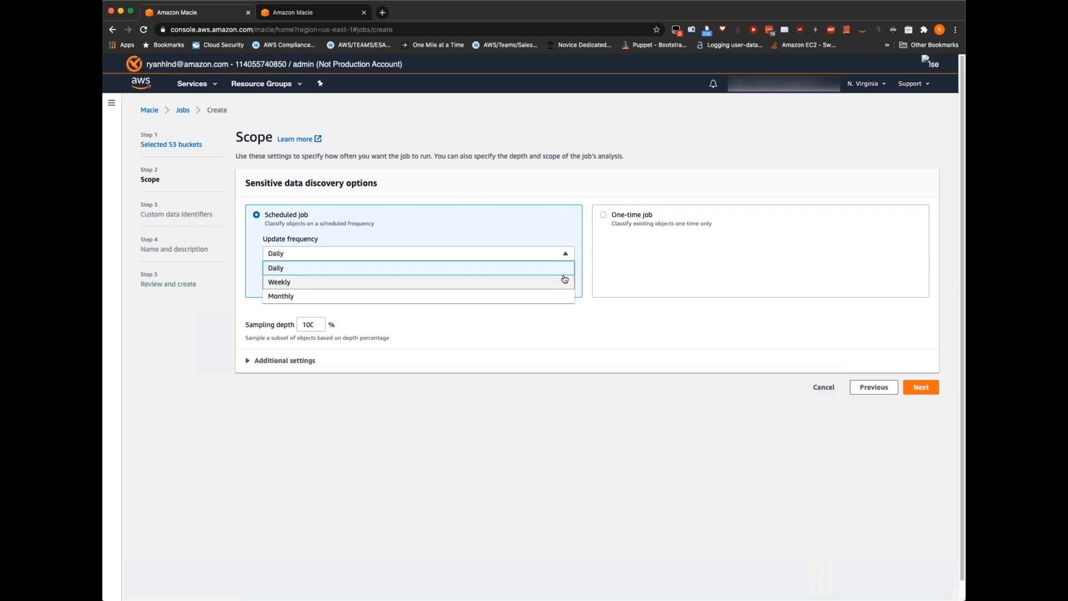
click(571, 255)
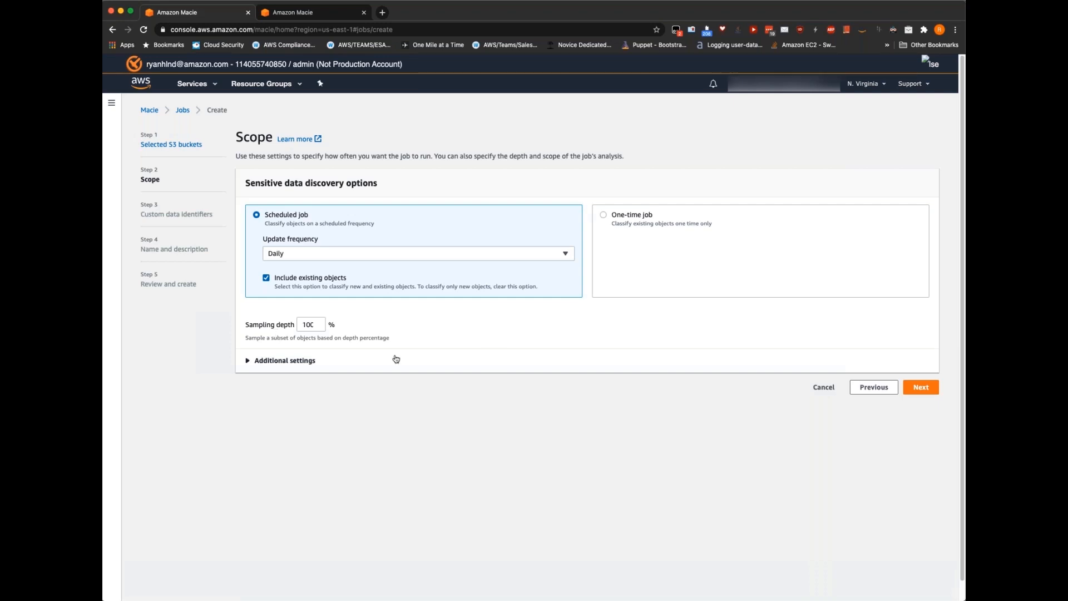
click(247, 364)
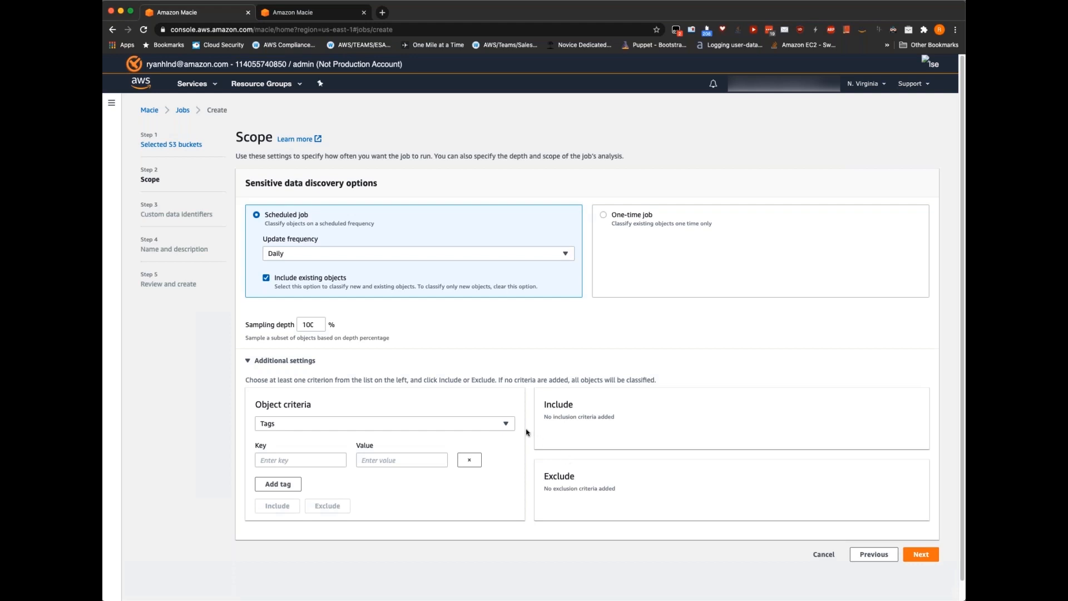
click(509, 424)
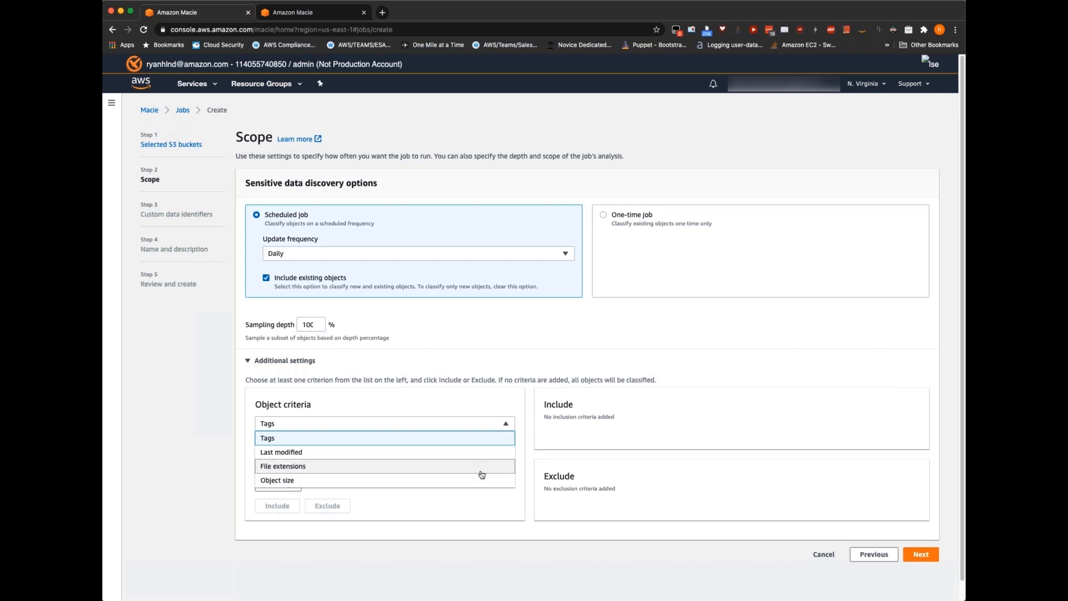
click(506, 422)
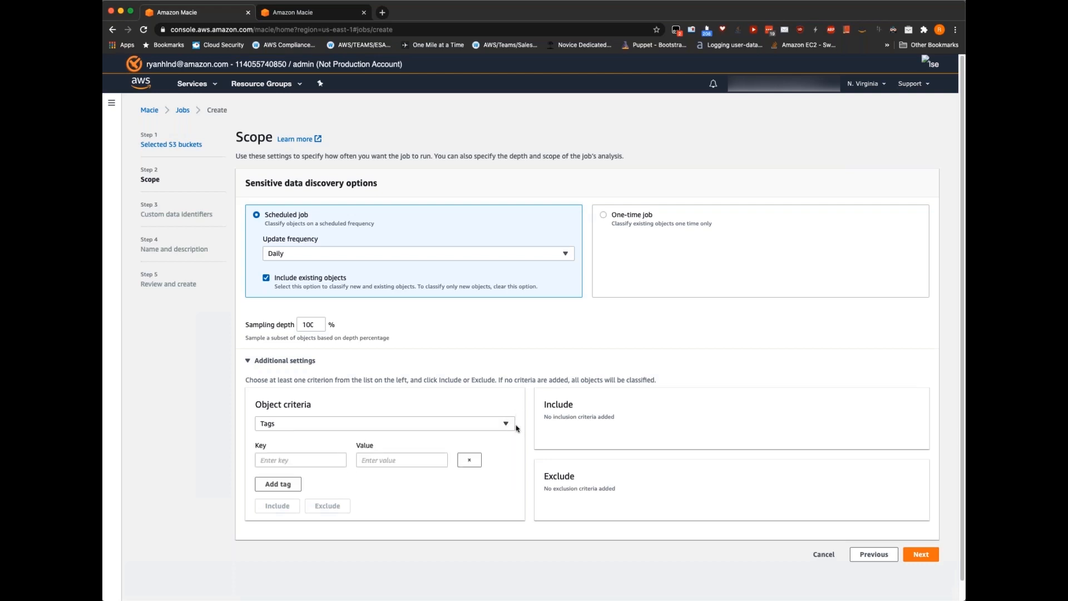
click(507, 424)
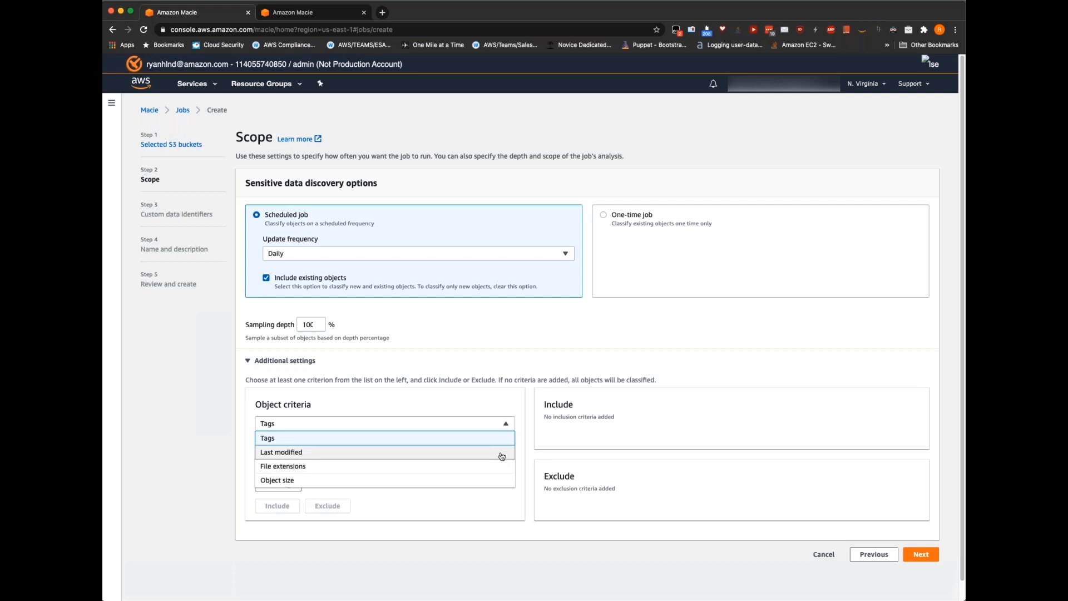
click(529, 455)
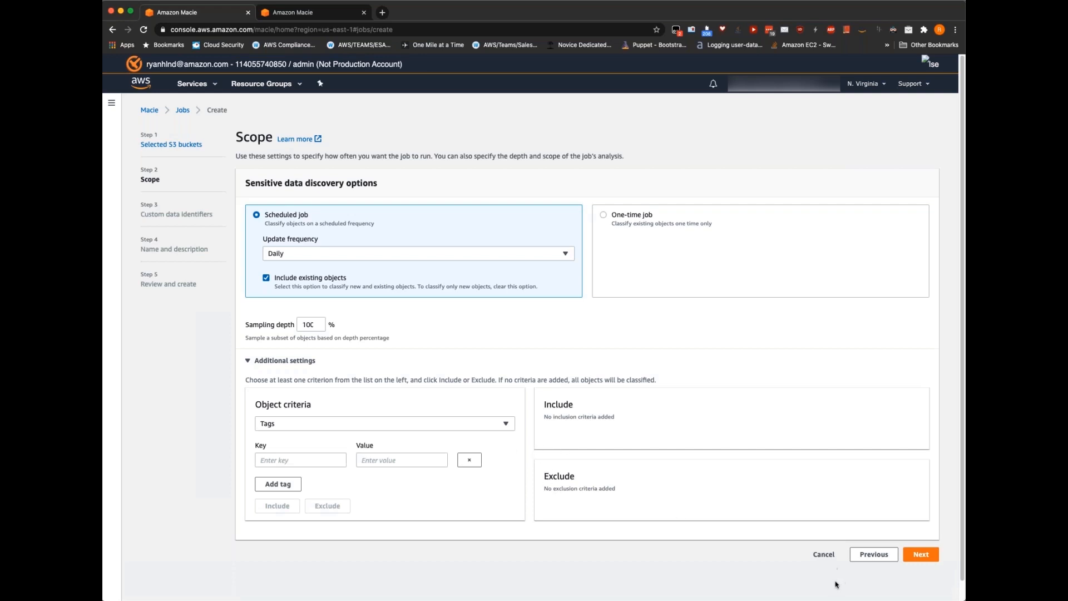
click(923, 555)
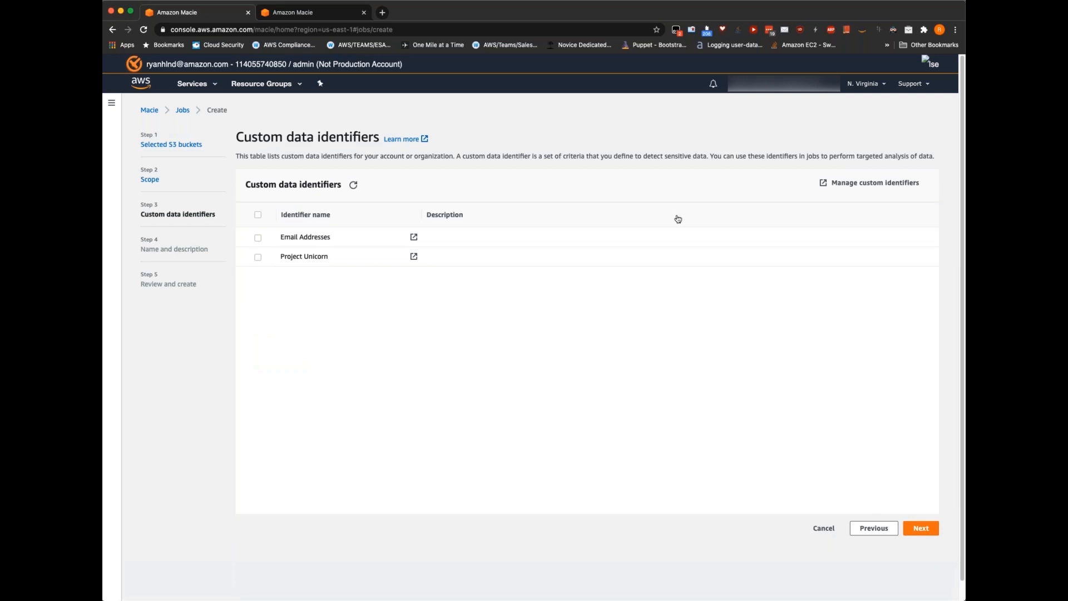
Review the custom data identifier list and the blank form for creating a new identifier, then return to the job setup
click(871, 182)
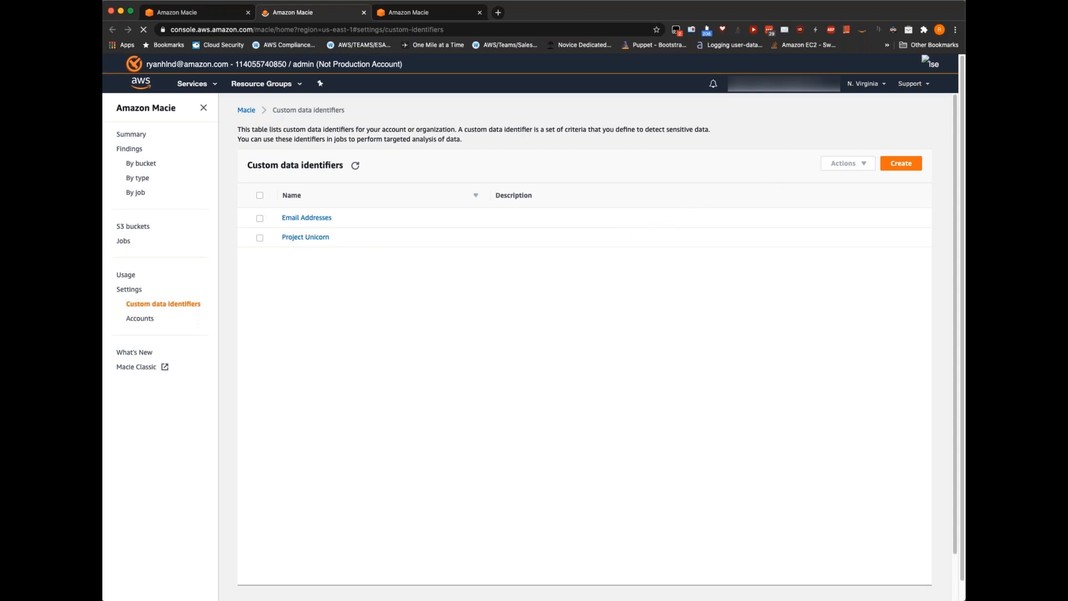
click(902, 165)
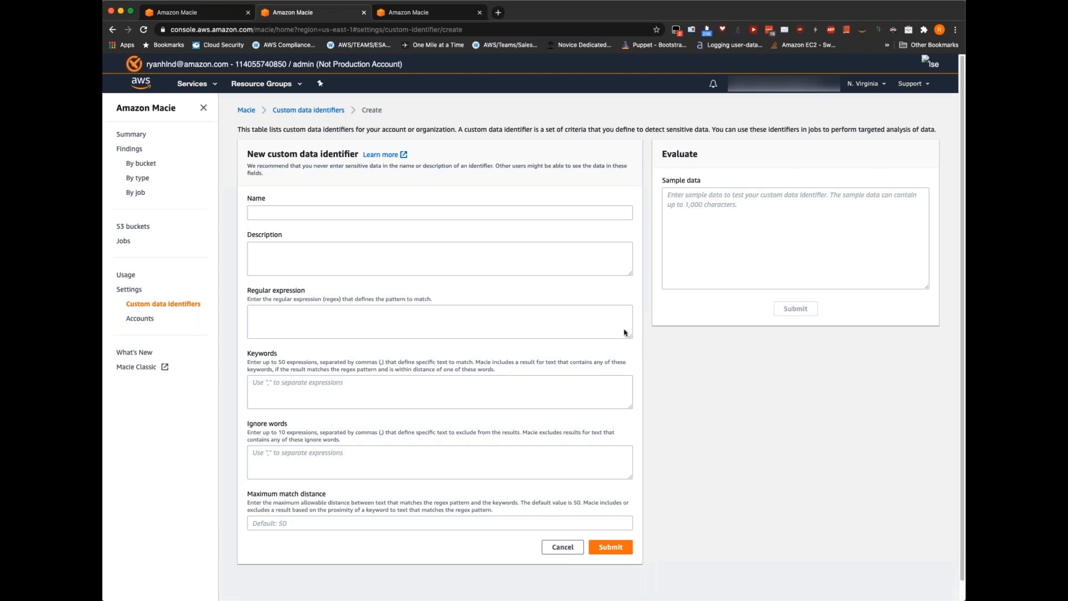
click(194, 12)
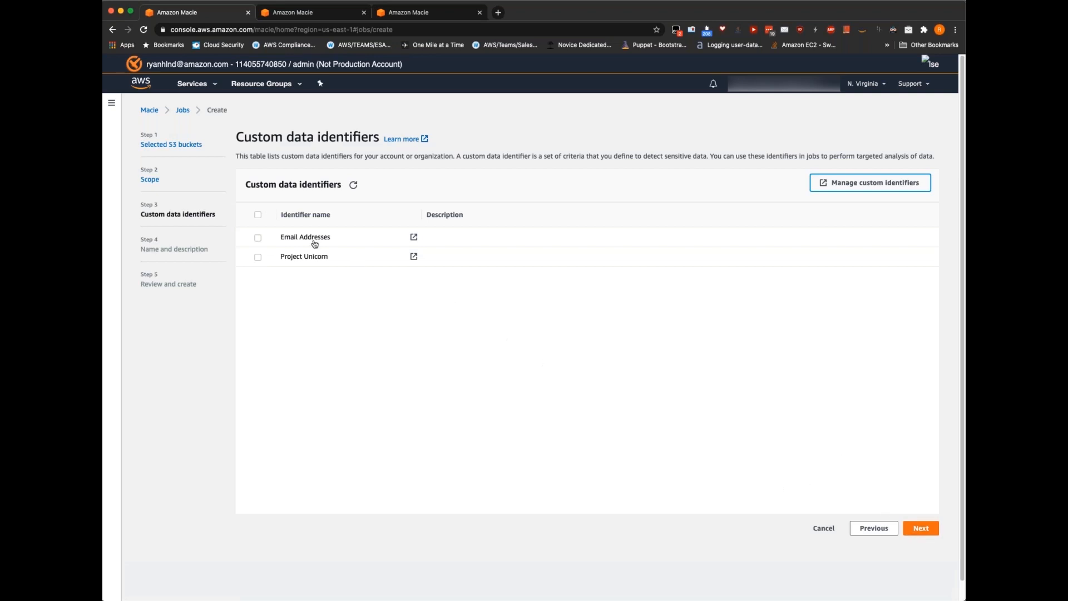
Include both the Email Addresses and Project Unicorn identifiers in the job and continue to its name and description
click(257, 215)
click(258, 214)
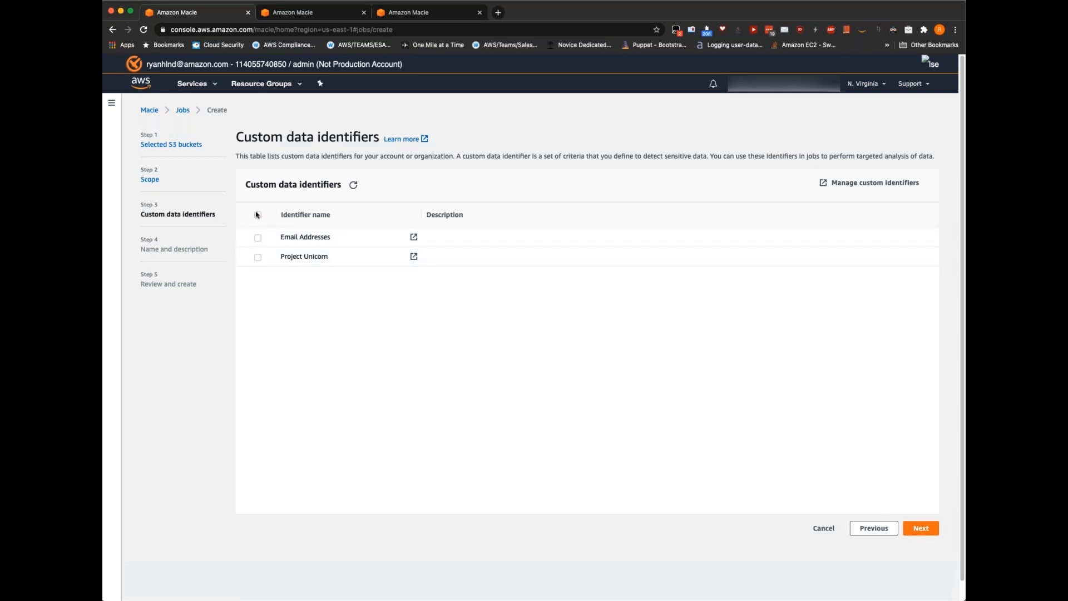
click(258, 215)
click(919, 528)
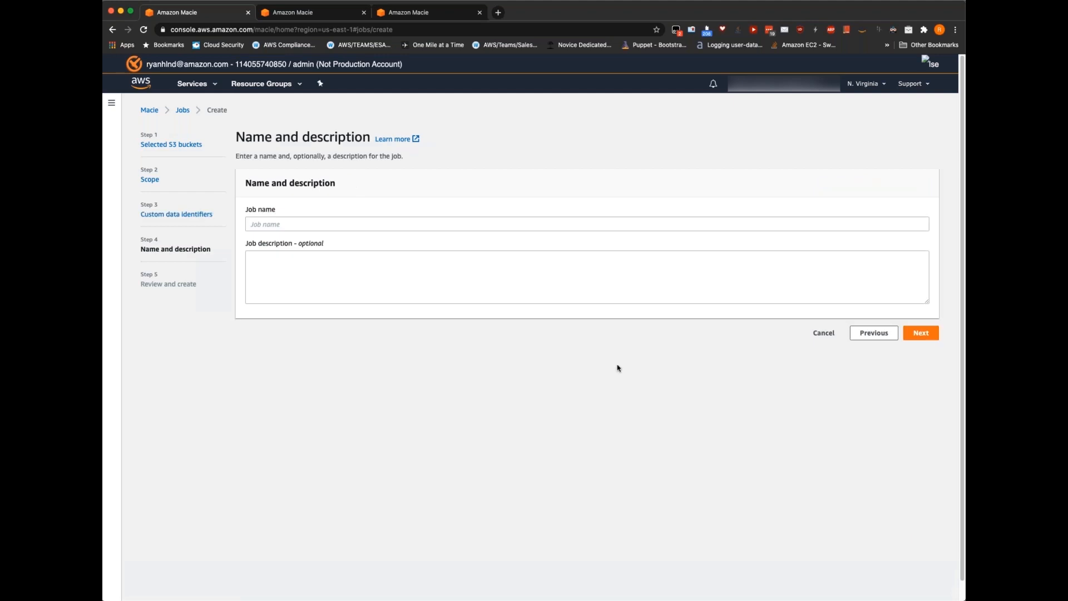
Name the job "Demo Job", leave its description empty and continue to the review of its settings
click(577, 225)
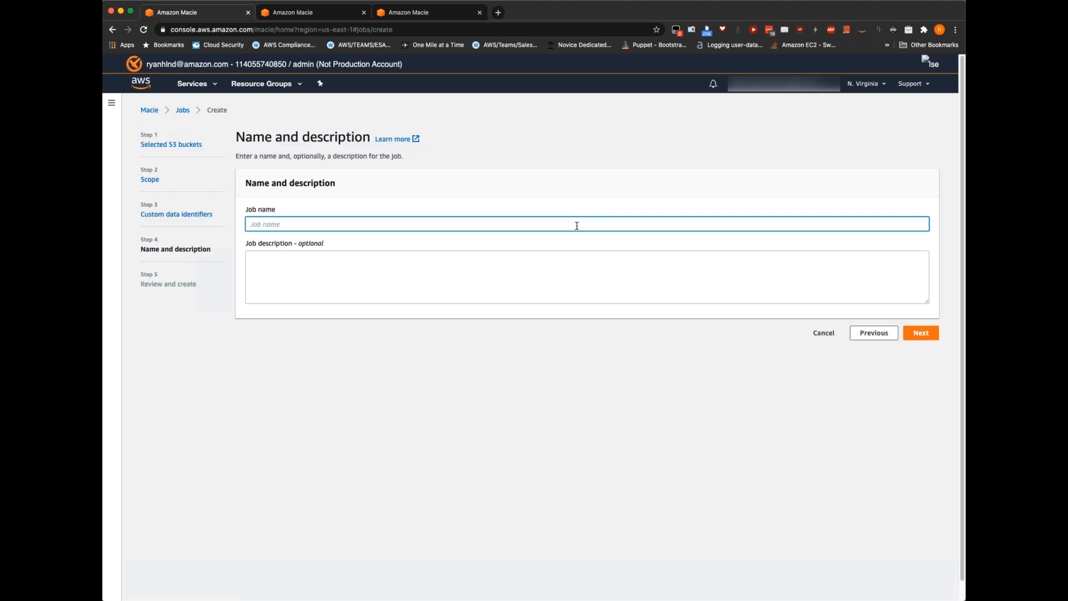
text(Demo Job)
click(922, 333)
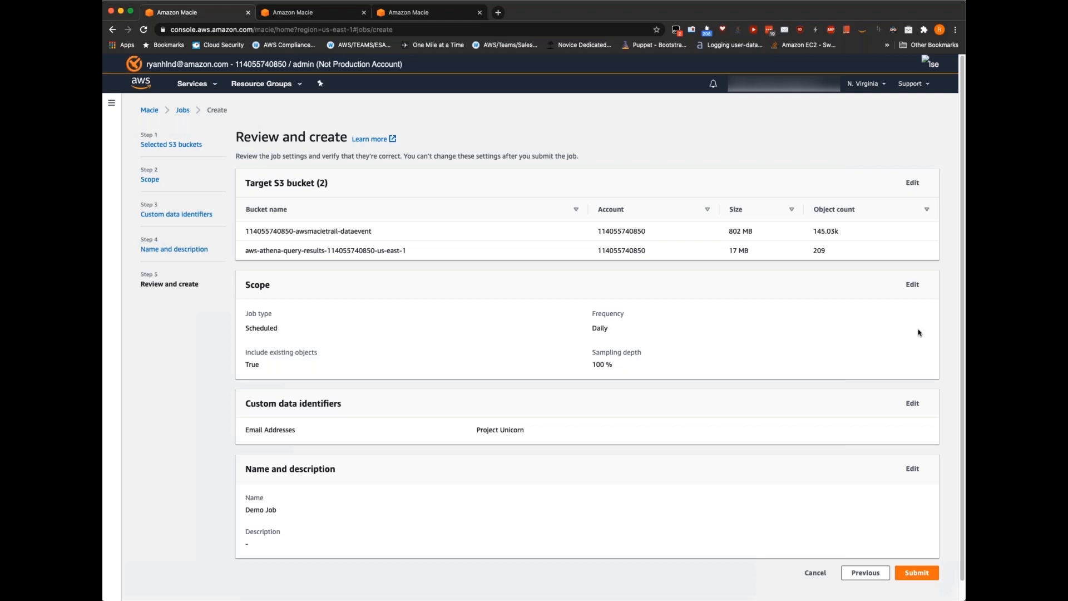
View the findings grouped by bucket and open the high-severity findings of macietestbucket-rch1
click(109, 161)
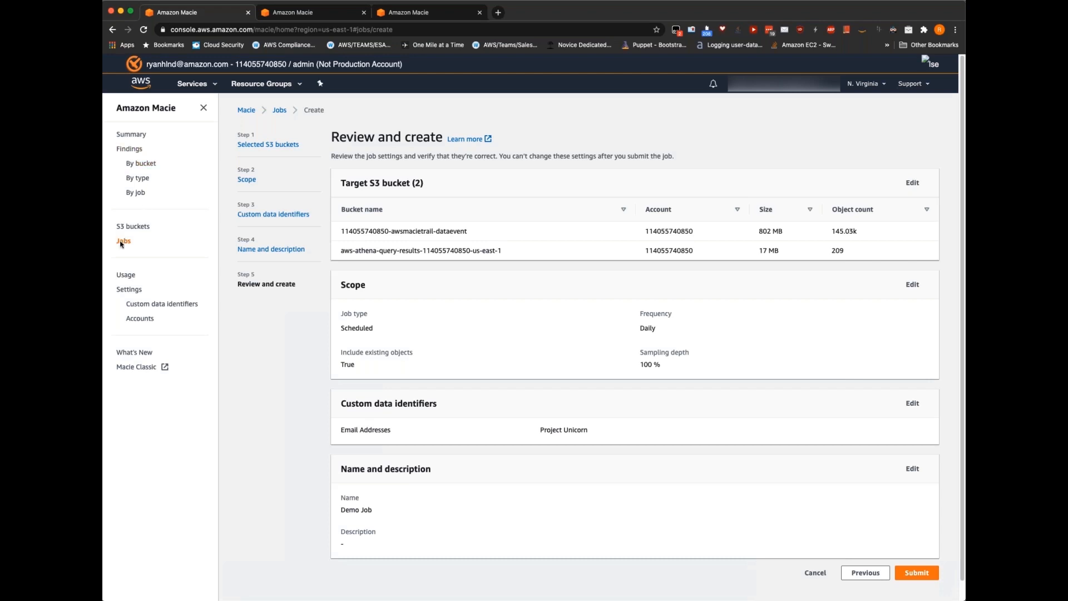
click(130, 150)
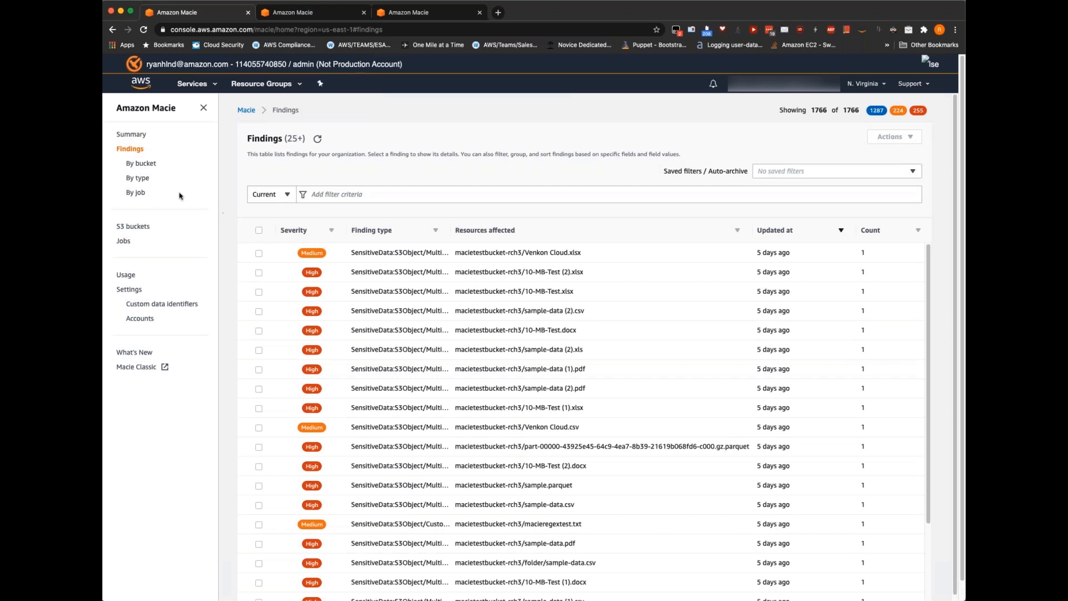
click(149, 167)
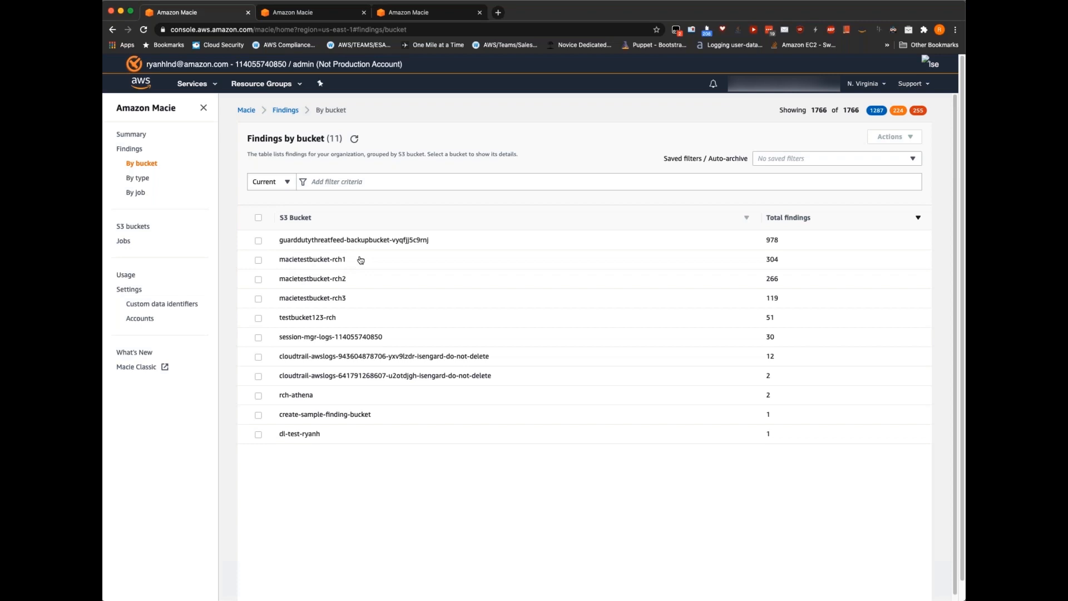
click(298, 265)
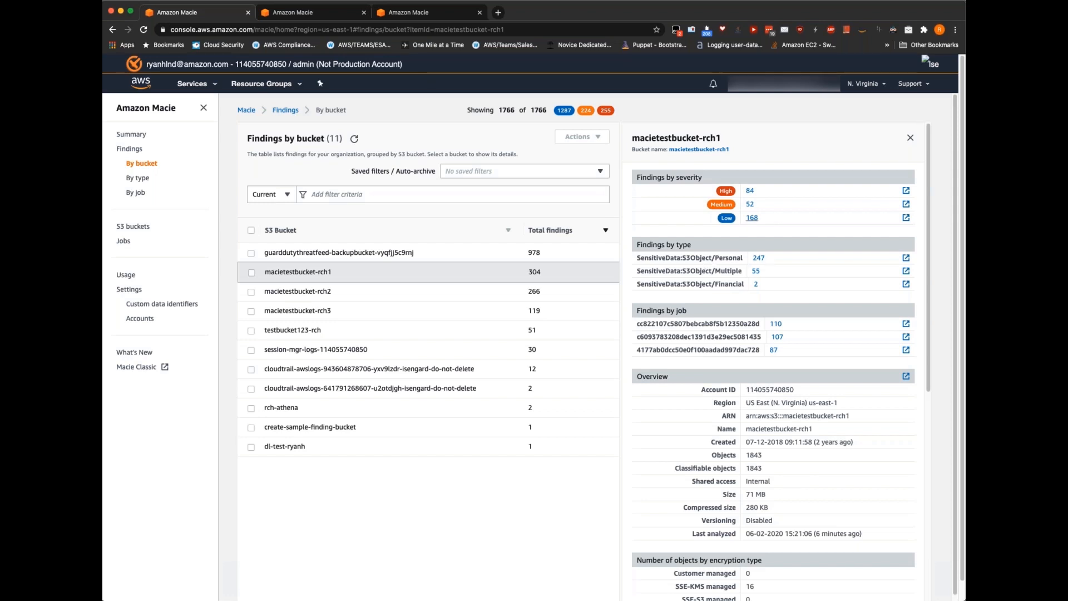
click(750, 192)
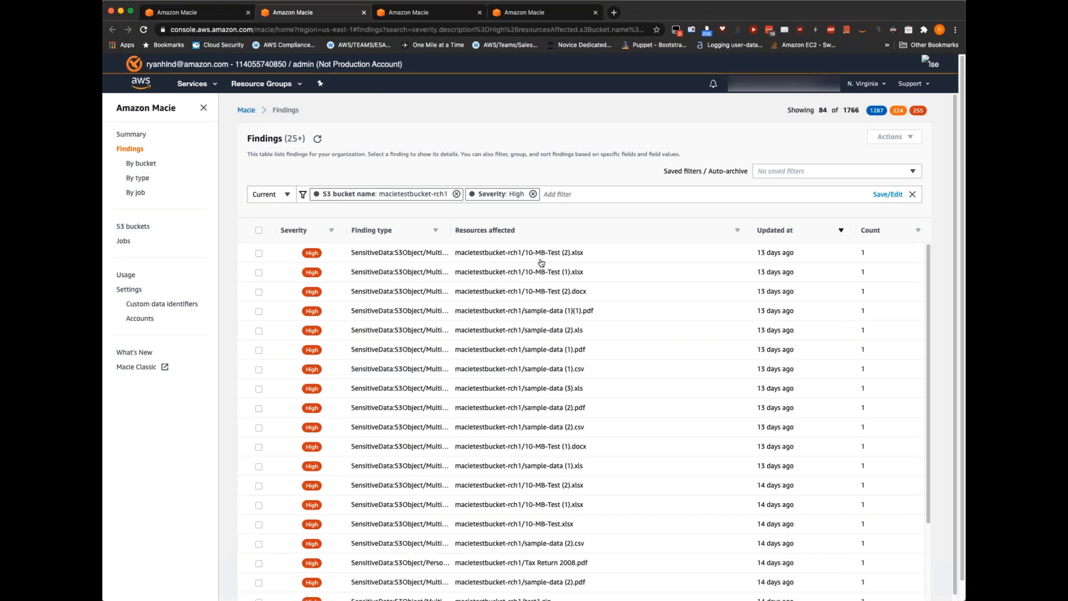
Examine the finding for sample-data (1)(1).pdf, including its result, affected bucket and object details, and its JSON
click(531, 311)
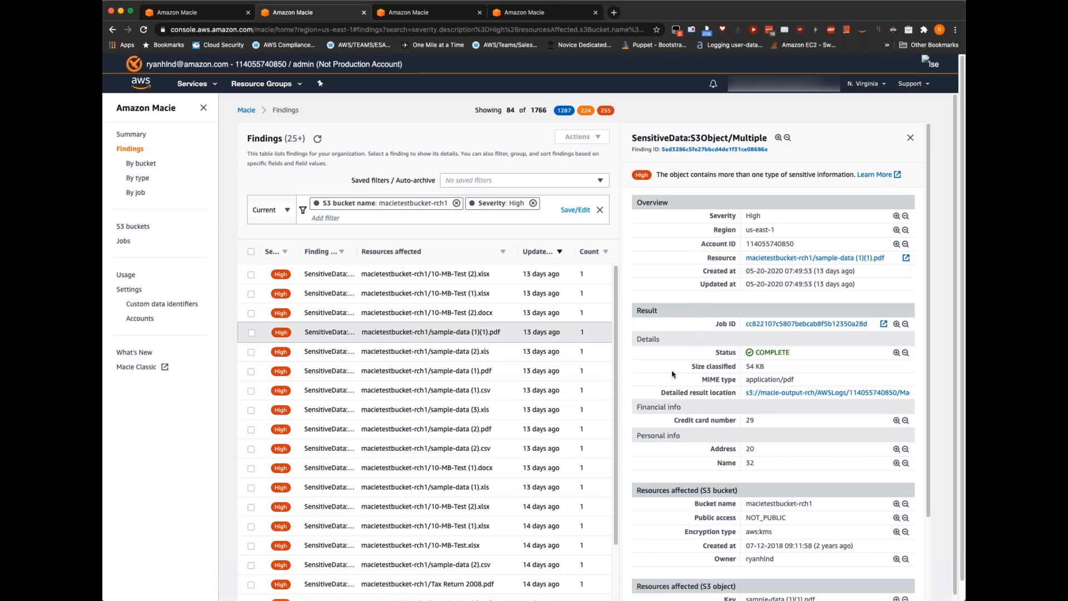
scroll(675, 379, down, 2)
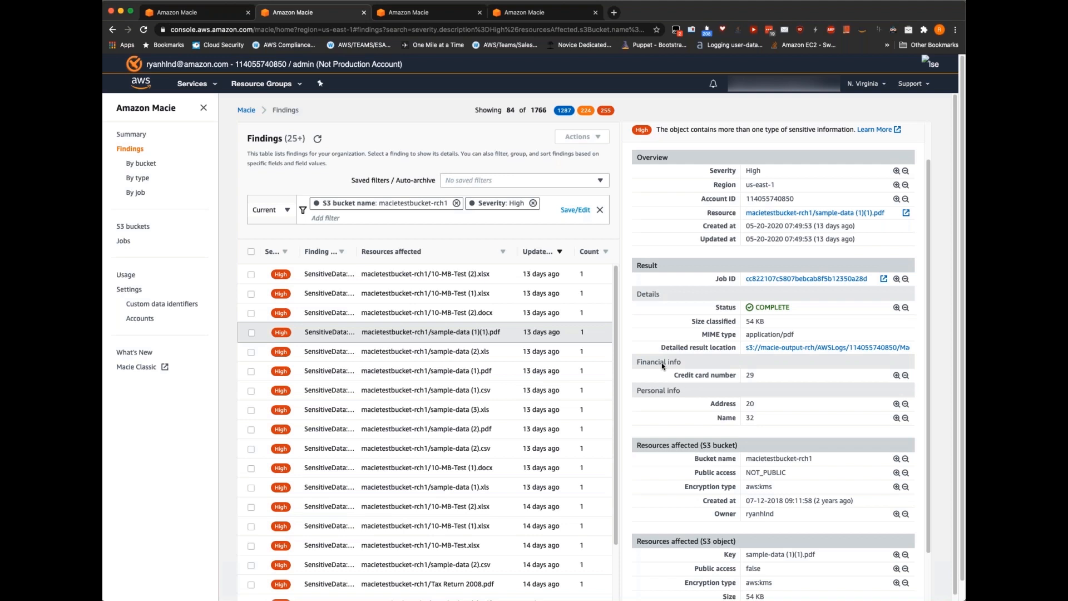
scroll(714, 357, down, 3)
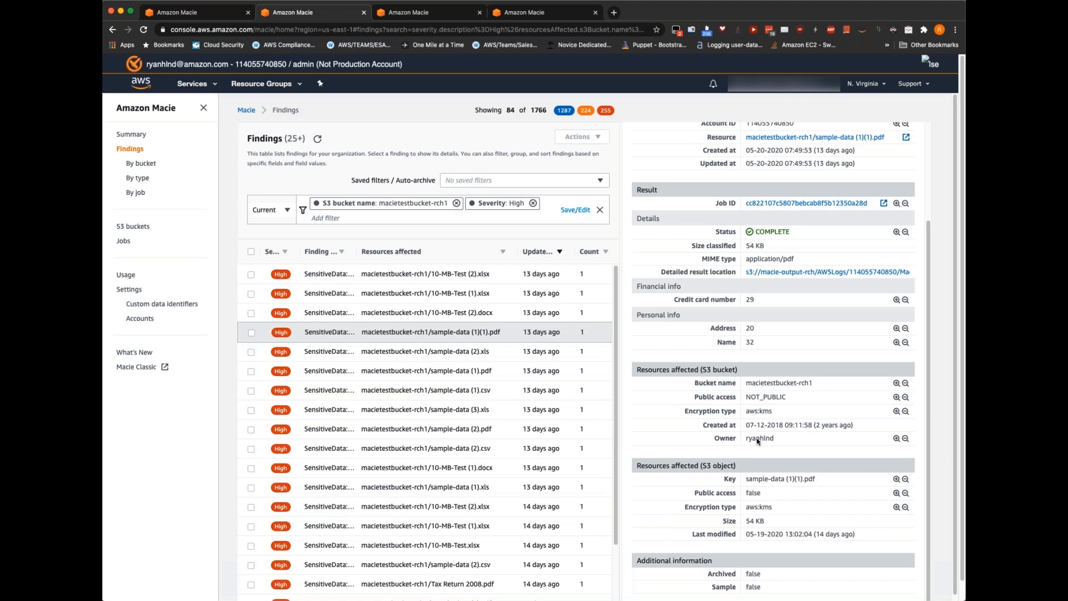
scroll(673, 289, up, 3)
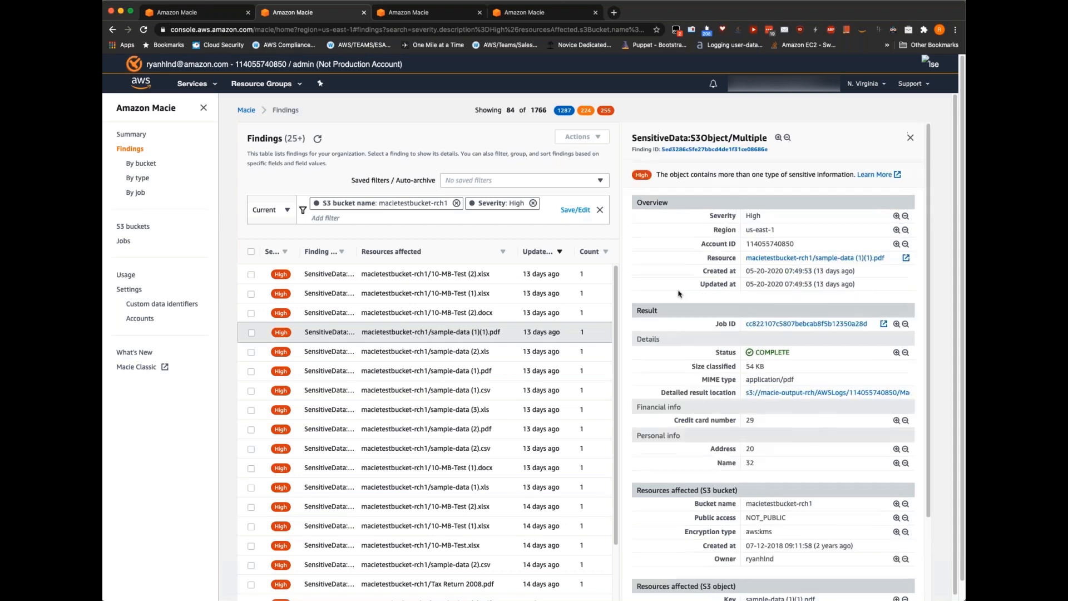
click(710, 149)
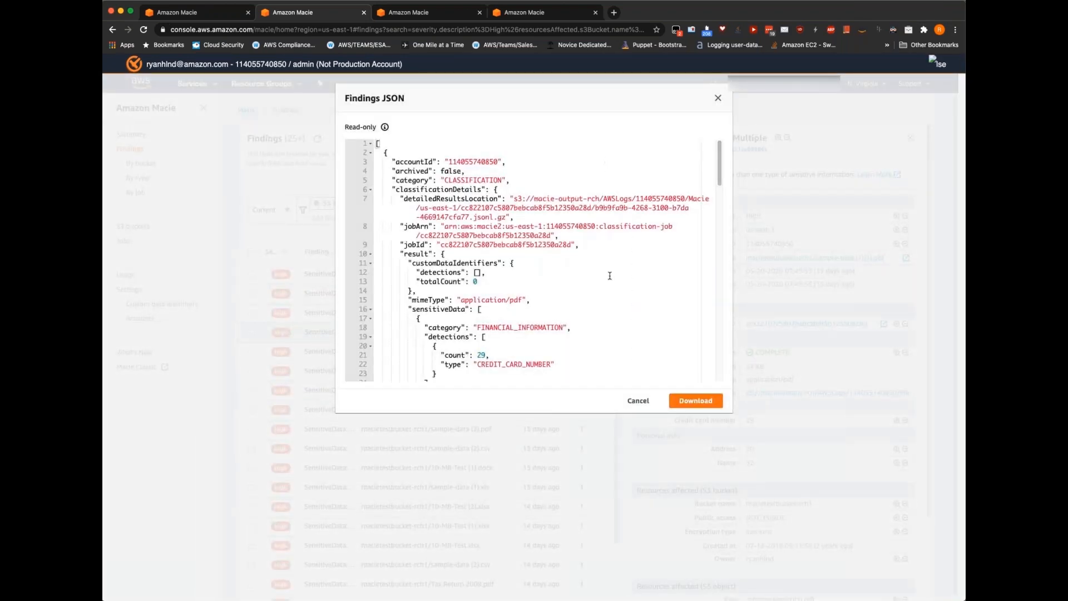
click(718, 98)
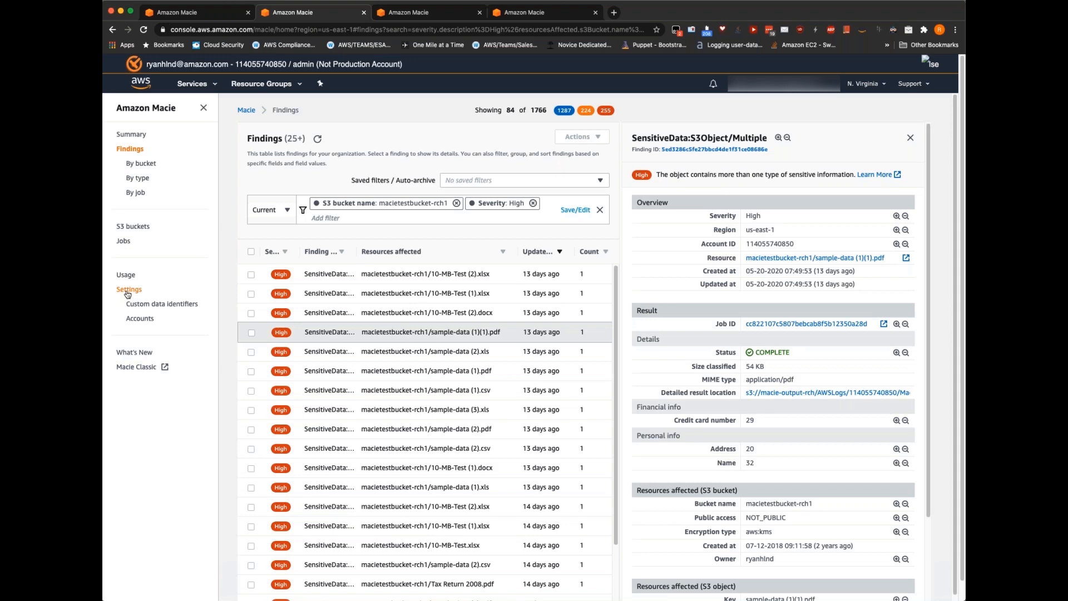
Examine the Macie settings for the discovery results repository, including the advanced result prefix and KMS encryption options
click(129, 289)
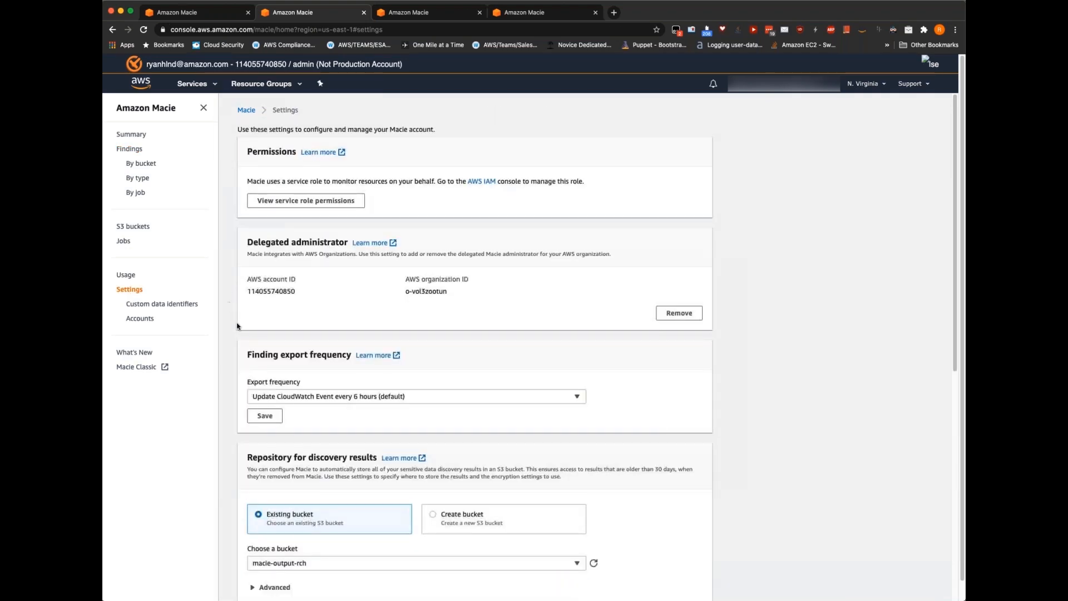
scroll(493, 350, down, 3)
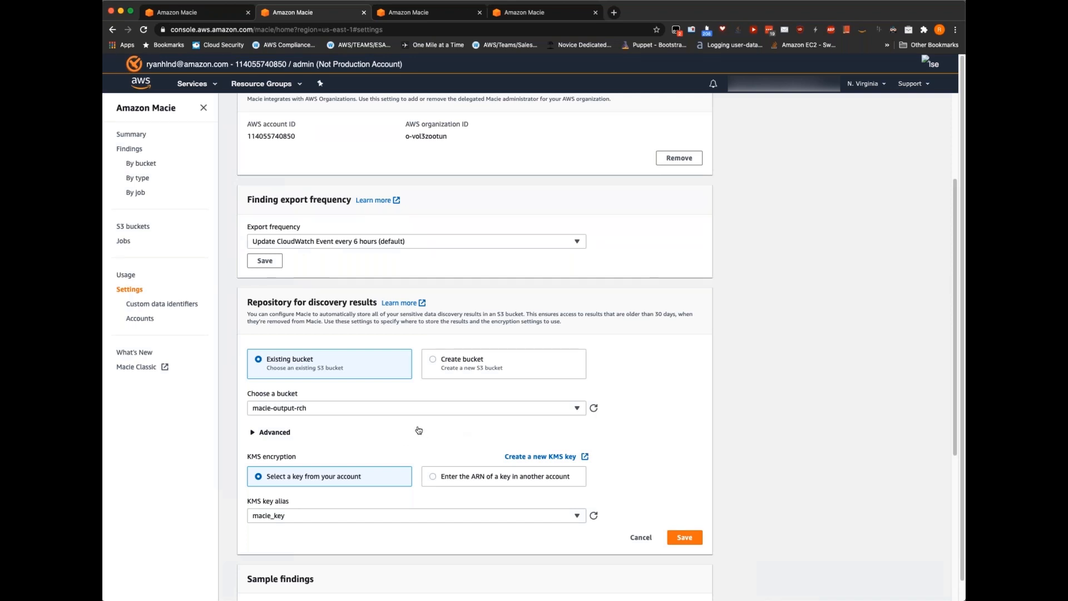
click(253, 434)
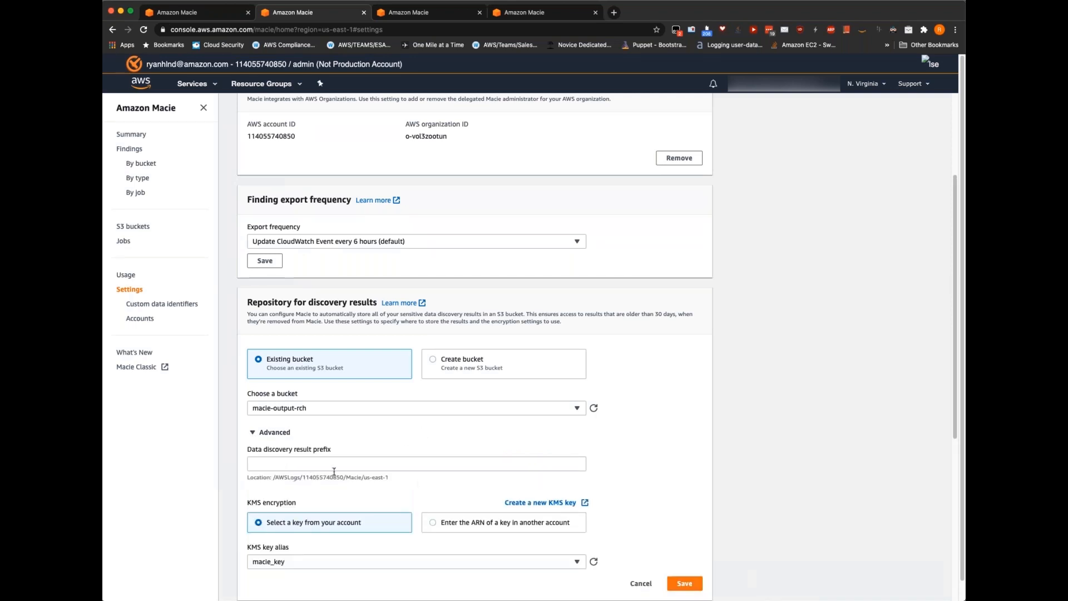
scroll(362, 466, down, 2)
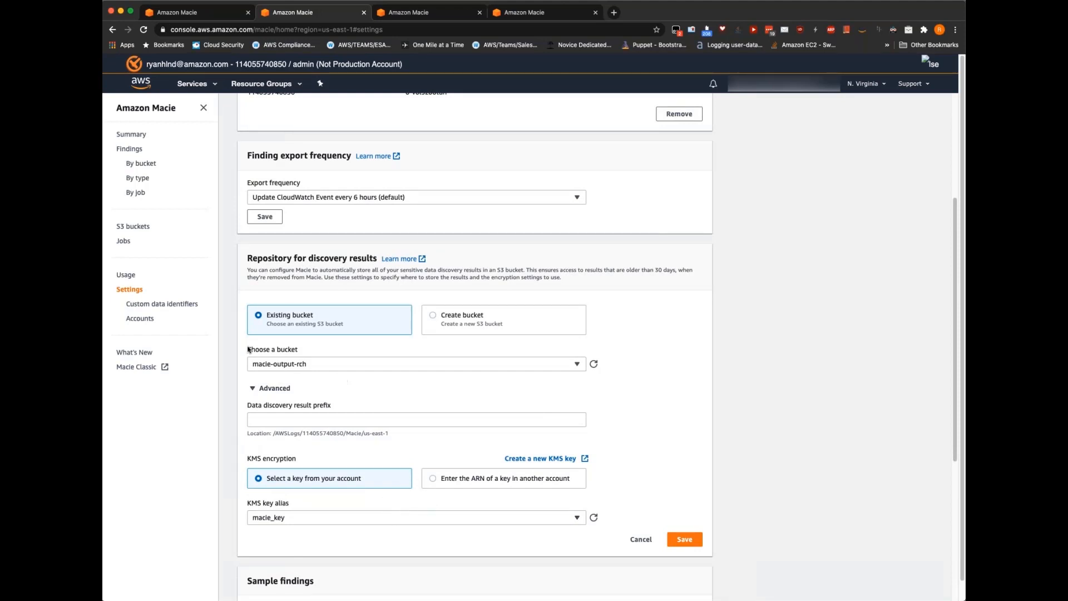
Examine the organization's Macie usage and the cost breakdowns of the first and second listed accounts
click(127, 276)
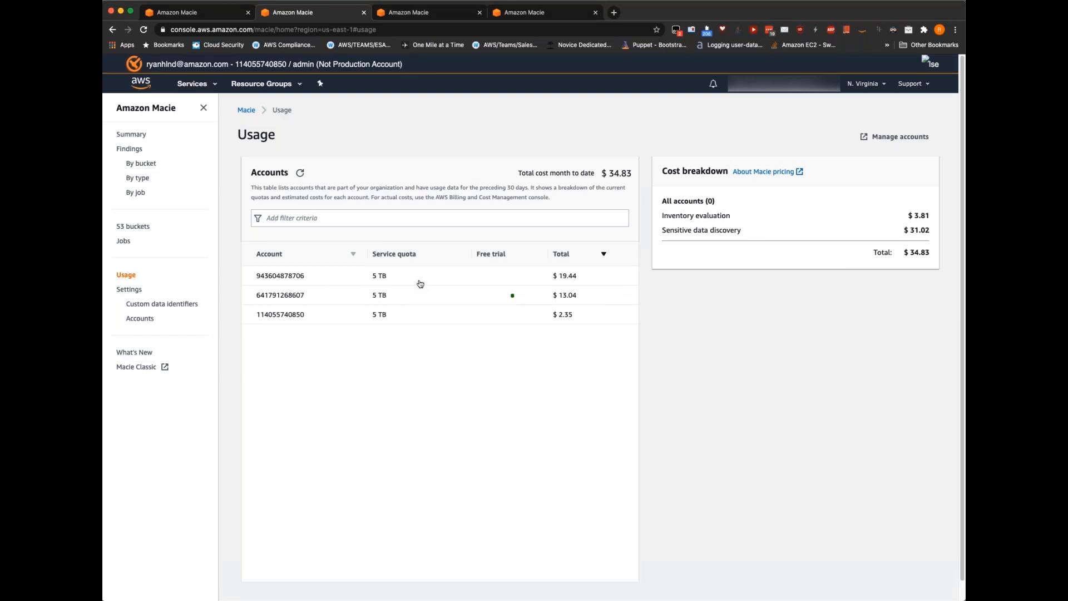
click(420, 284)
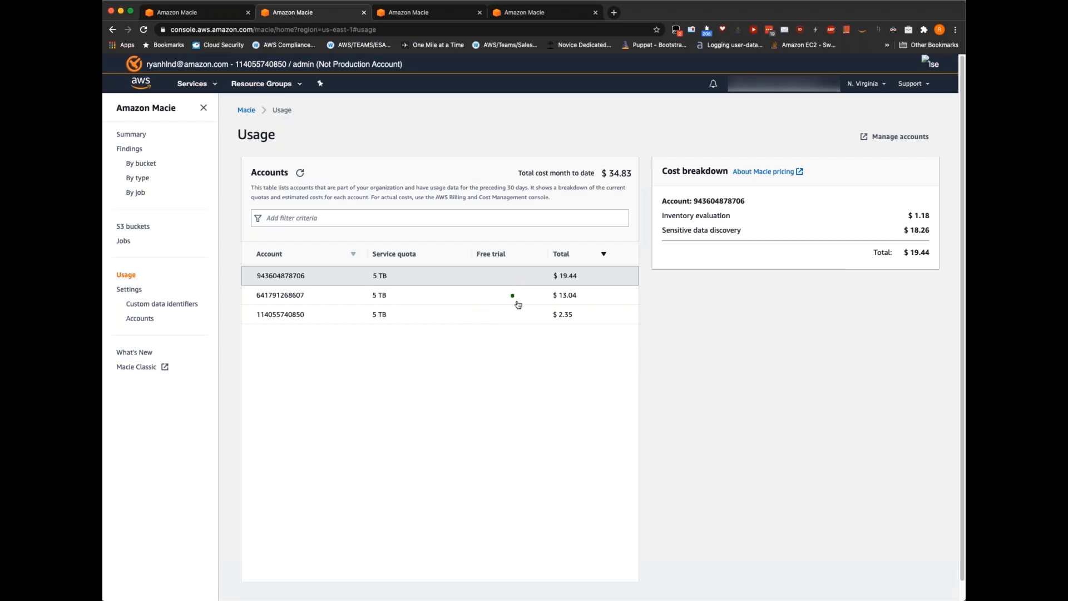
click(569, 295)
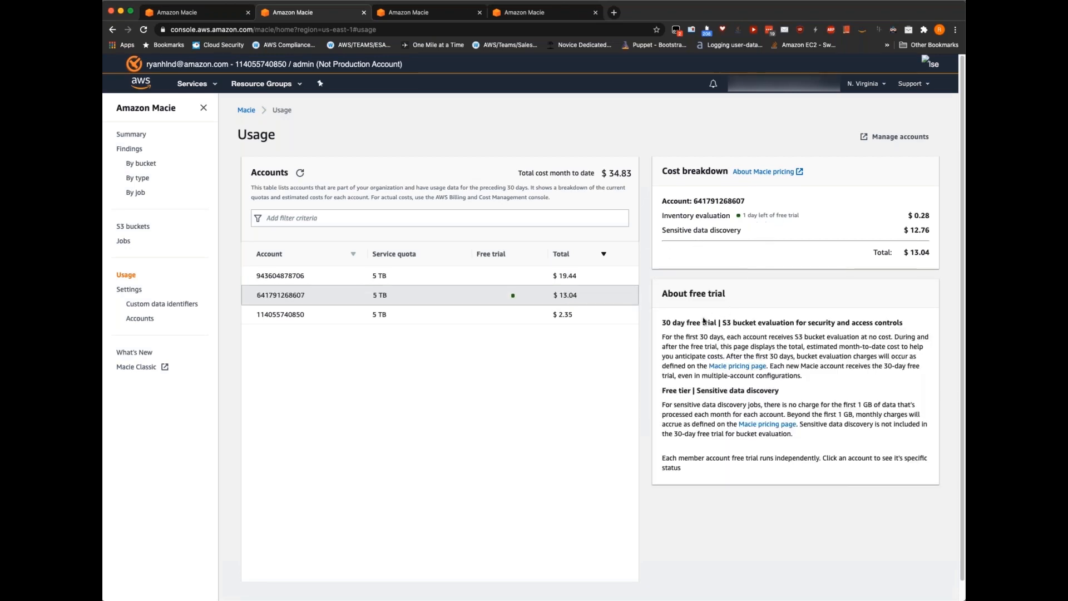